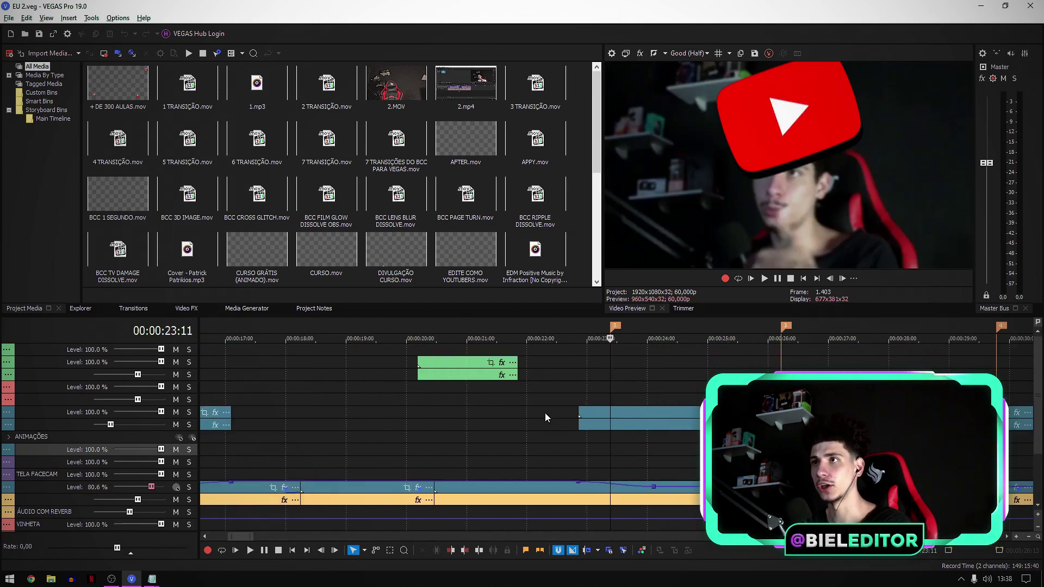
- Play back the VEGAS timeline around 00:00:24 and mark a two-second time selection
{"action": "left_click", "coordinate": [562, 441]}
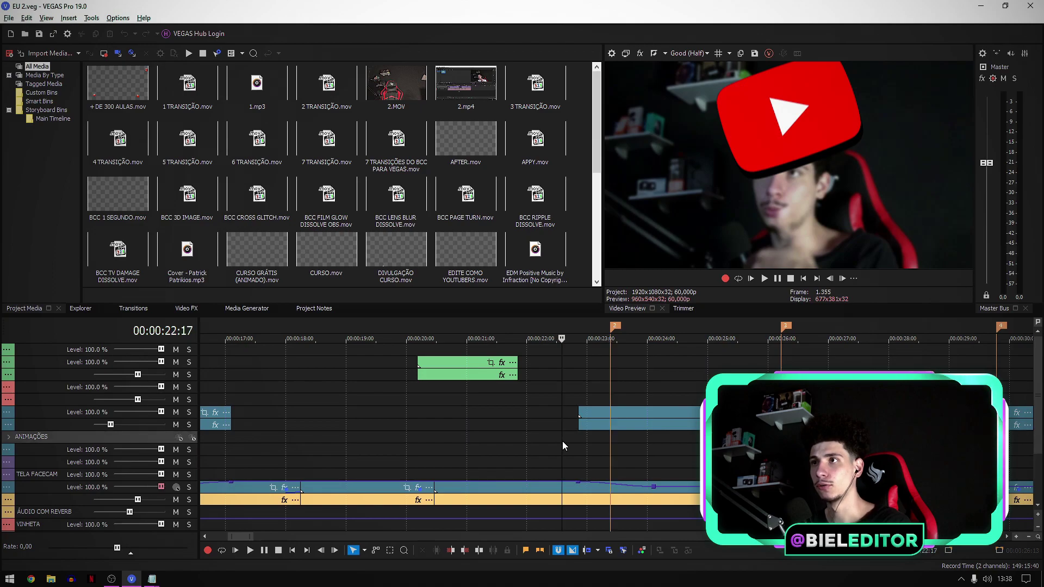
{"action": "left_click", "coordinate": [566, 442]}
{"action": "key", "text": "space"}
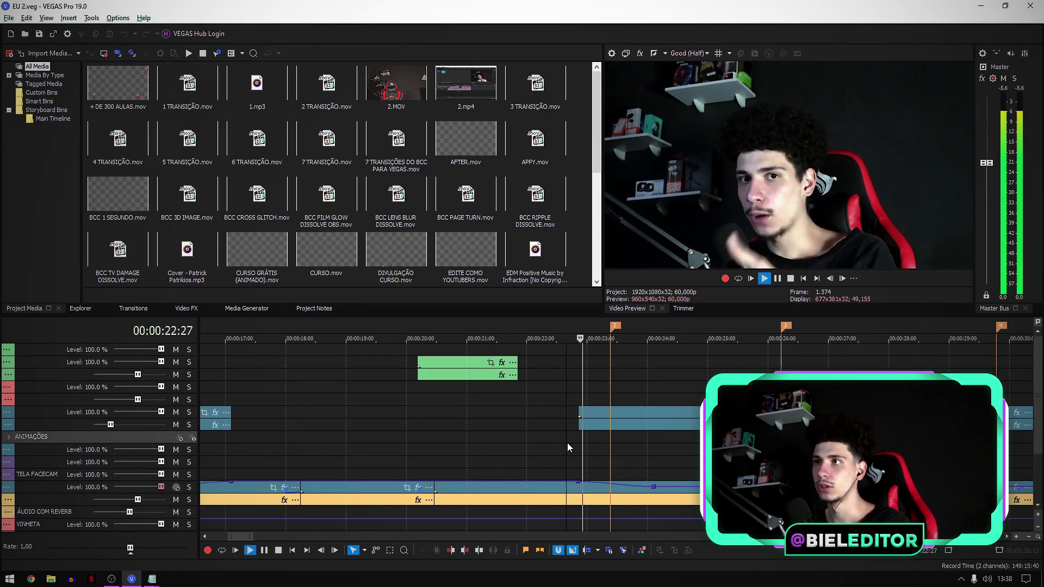
{"action": "key", "text": "Return"}
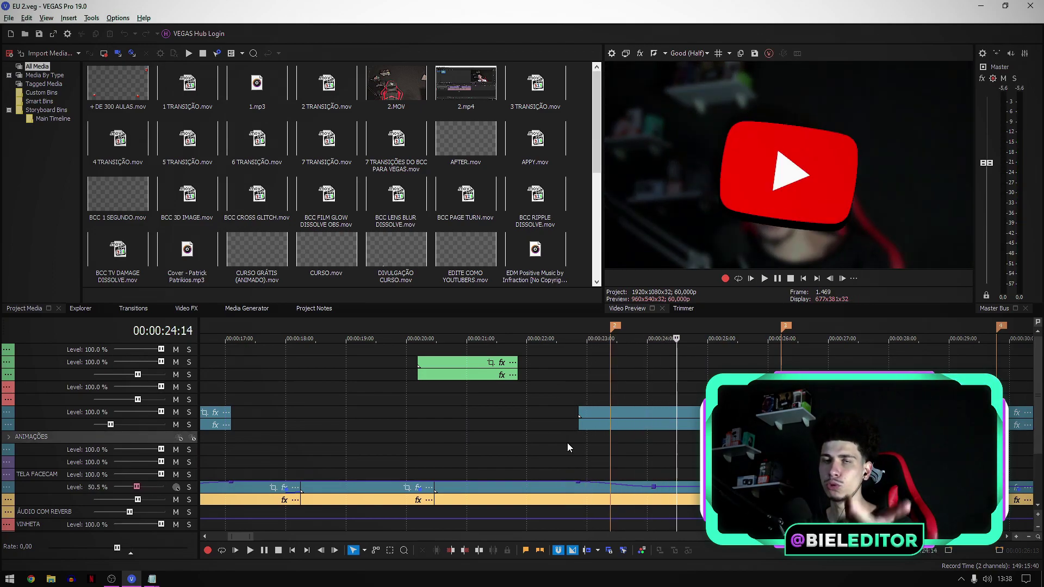
{"action": "mouse_move", "coordinate": [567, 442]}
{"action": "left_mouse_down"}
{"action": "mouse_move", "coordinate": [695, 444]}
{"action": "mouse_move", "coordinate": [669, 445]}
{"action": "left_mouse_up"}
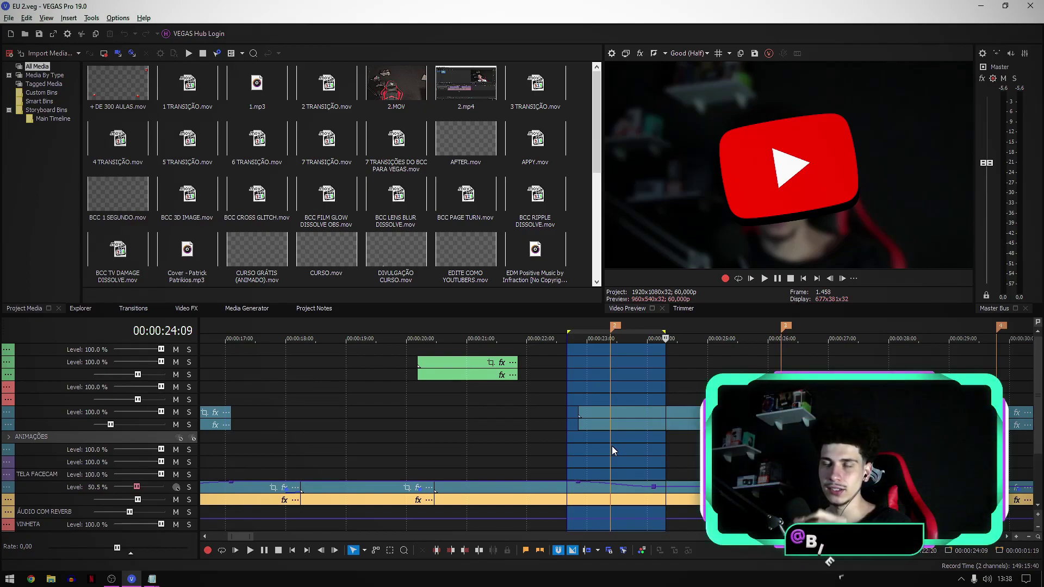
{"action": "scroll", "coordinate": [611, 450], "scroll_direction": "down", "scroll_amount": 3}
{"action": "left_click_drag", "start_coordinate": [638, 447], "coordinate": [696, 448]}
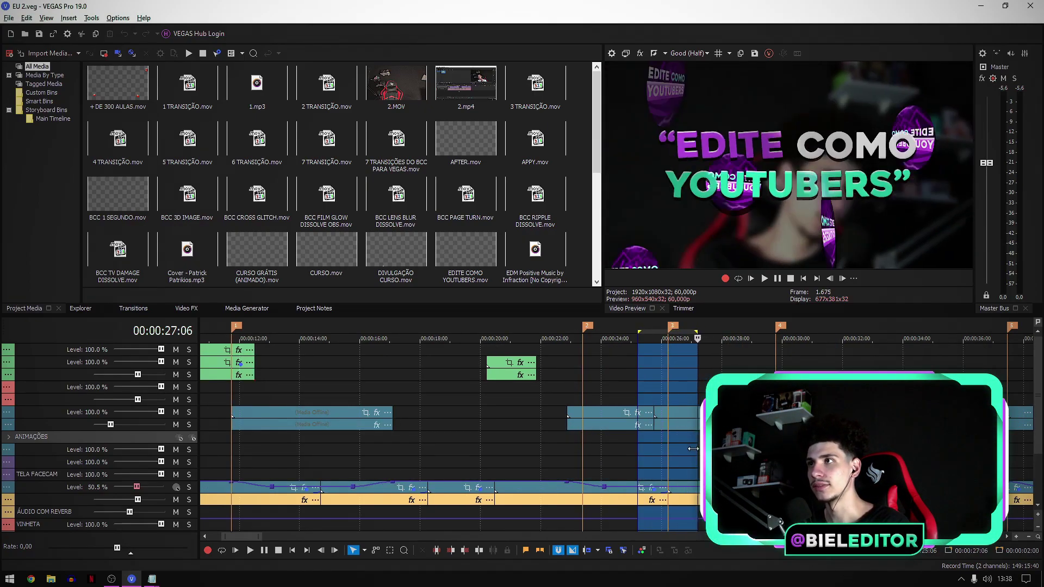
{"action": "key", "text": "space"}
{"action": "left_click", "coordinate": [655, 444]}
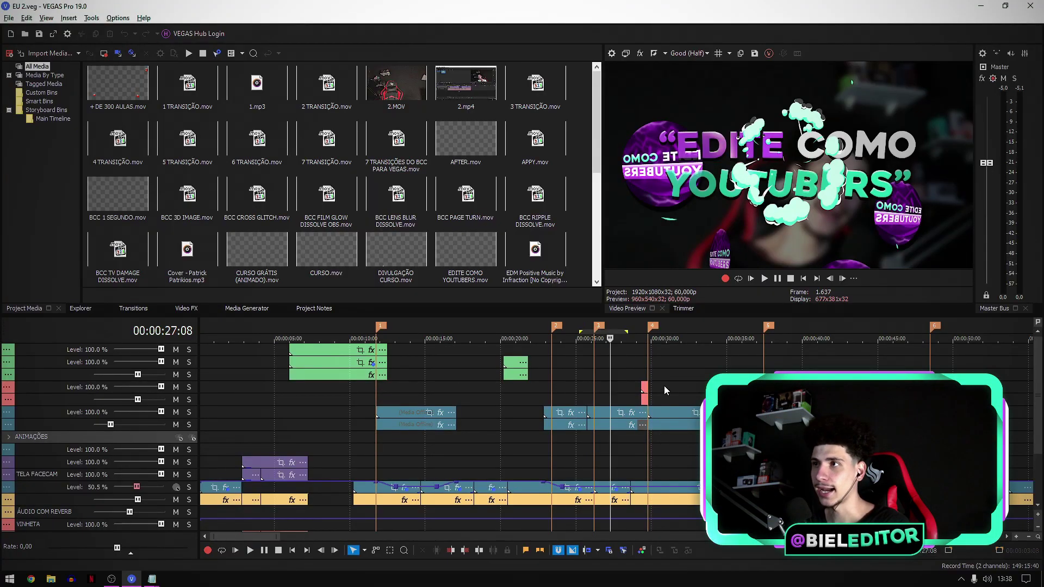
{"action": "scroll", "coordinate": [664, 390], "scroll_direction": "down", "scroll_amount": 2}
{"action": "scroll", "coordinate": [665, 390], "scroll_direction": "down", "scroll_amount": 2}
- Rename the timeline marker at 00:01:03:02 to 'TEXTO (LINK NA DESCRIÇÃO'
{"action": "left_click", "coordinate": [677, 460]}
{"action": "scroll", "coordinate": [677, 460], "scroll_direction": "up", "scroll_amount": 5}
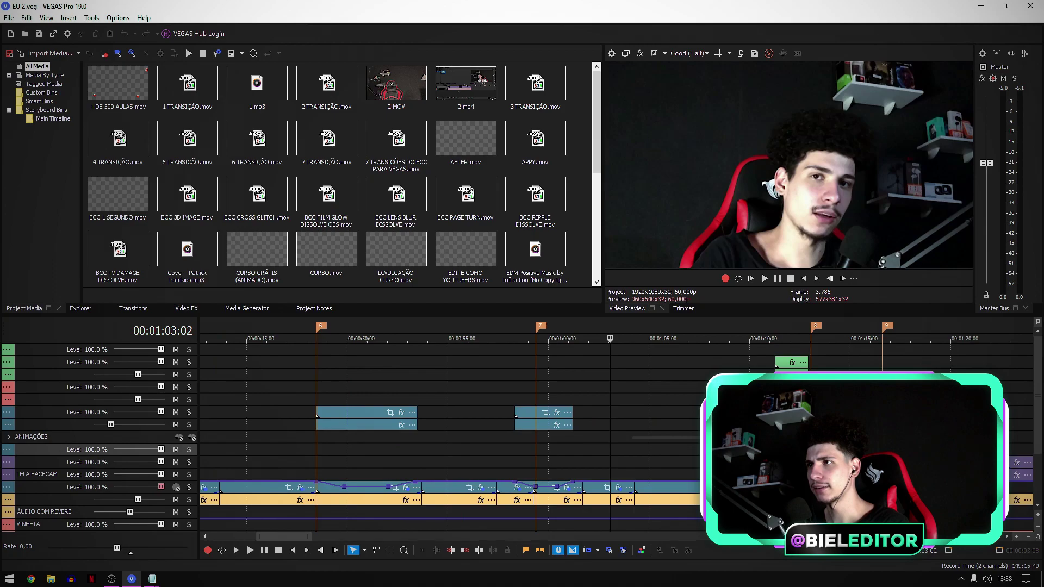
{"action": "key", "text": "space"}
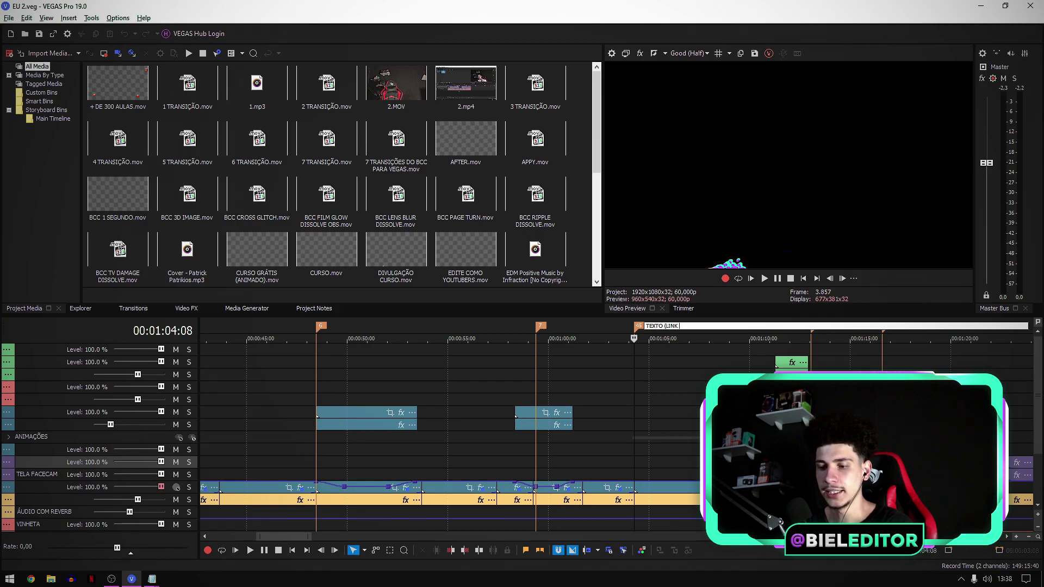
{"action": "type", "text": "CRIÇÃO"}
{"action": "key", "text": "Return"}
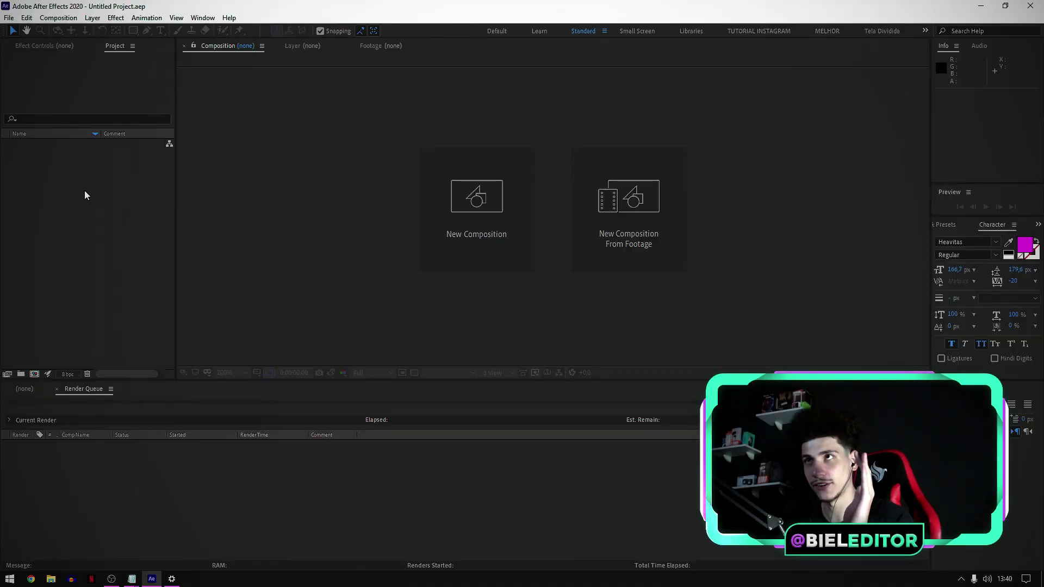
- Create a 1920×1080 composition named ANIMAÇÃO at 24 fps, 0:00:10:00 long
{"action": "left_click", "coordinate": [453, 219]}
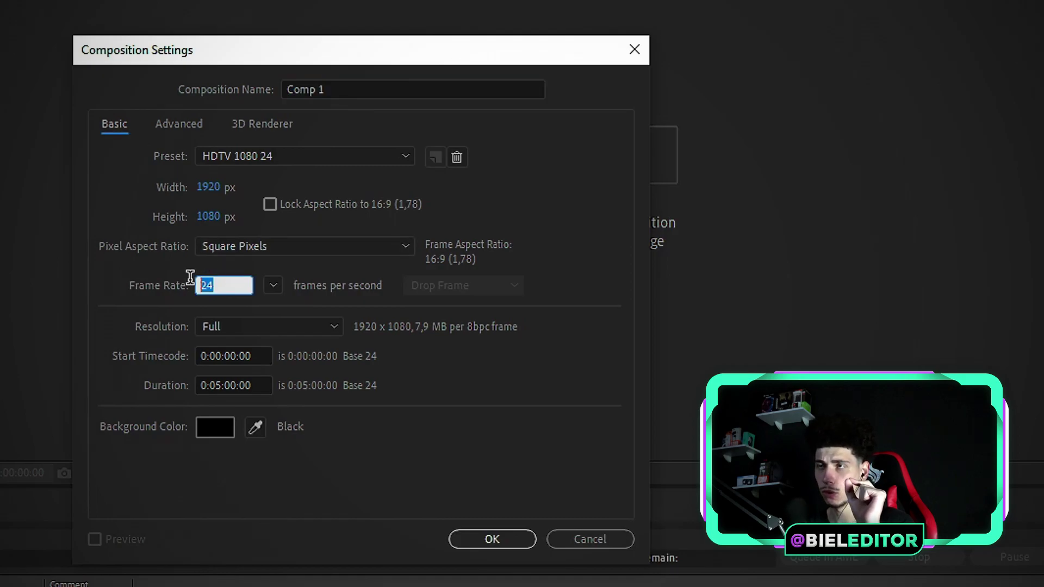
{"action": "type", "text": "24"}
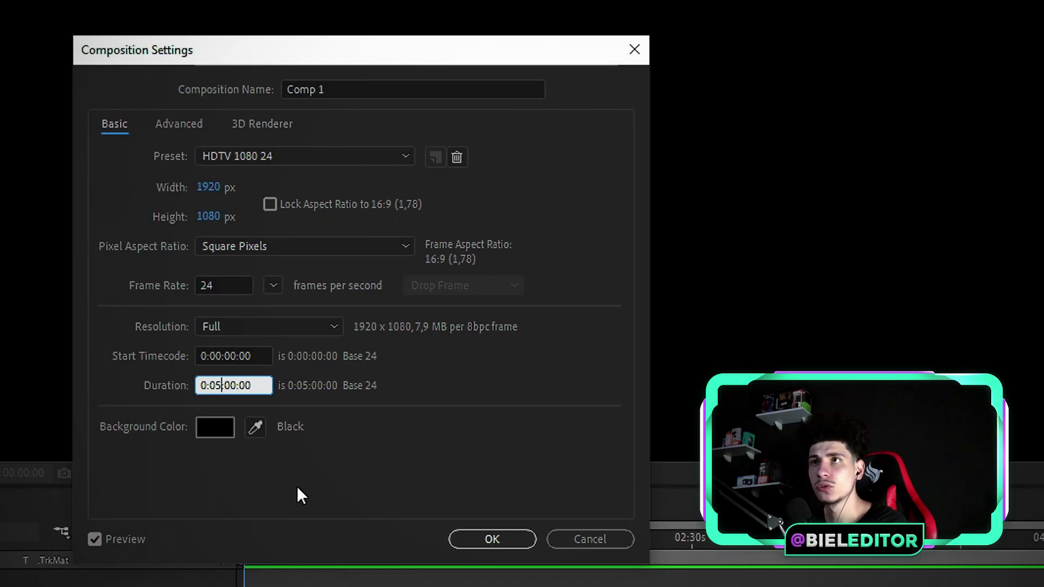
{"action": "key", "text": "BackSpace"}
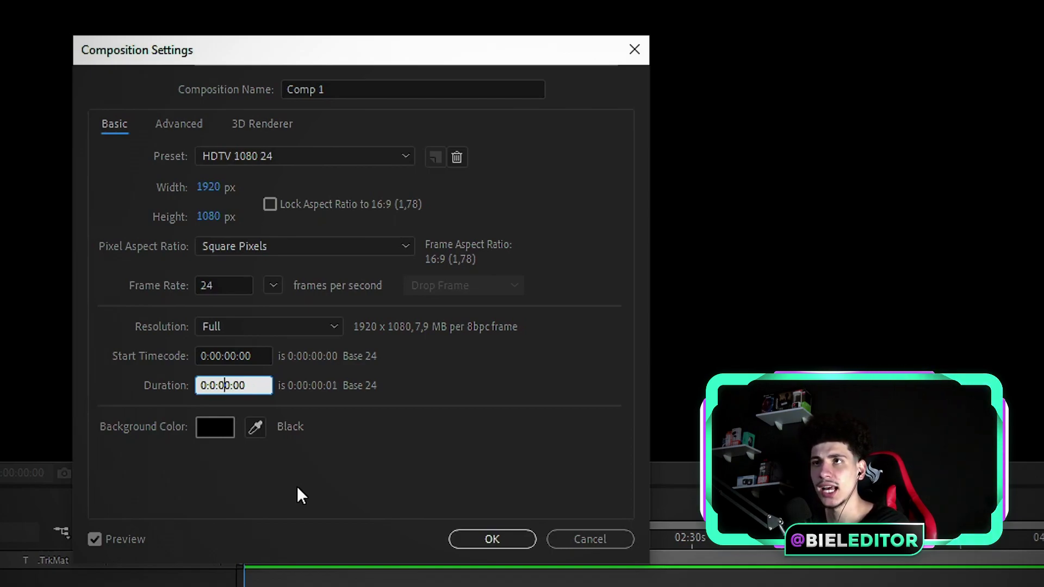
{"action": "key", "text": "BackSpace"}
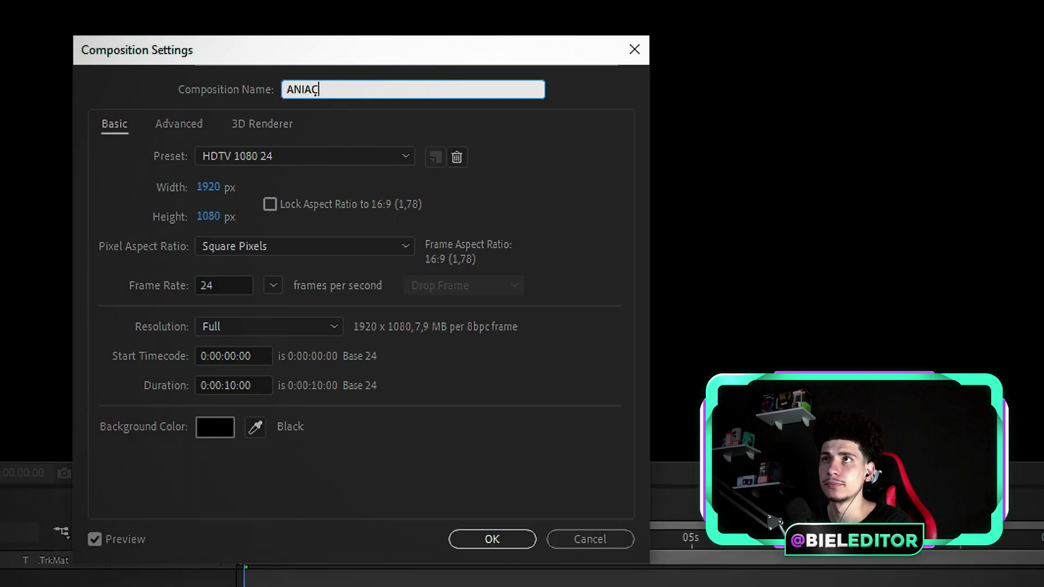
{"action": "left_click", "coordinate": [472, 539]}
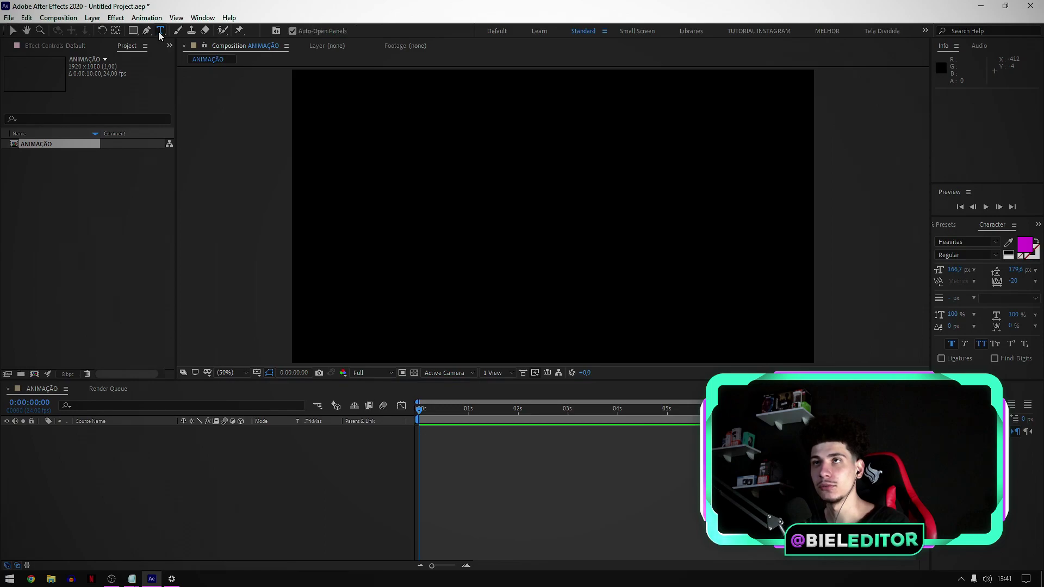
- Add a LINK NA DESCRIÇÃO text layer, centre its anchor point, and scale it to 61%
{"action": "left_click", "coordinate": [467, 227]}
{"action": "type", "text": "LINK NA DESCR"}
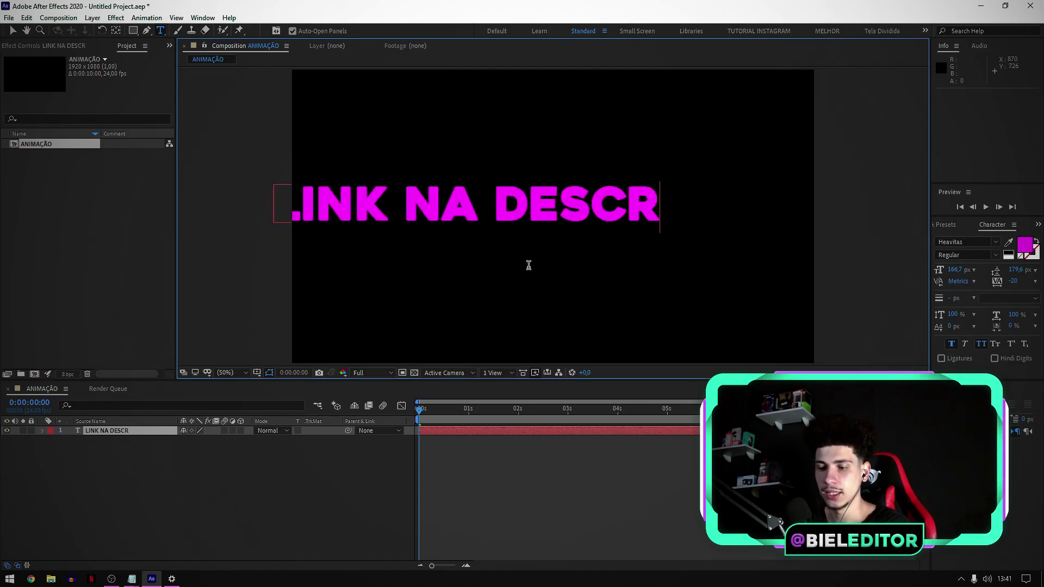
{"action": "type", "text": "IÇÃO"}
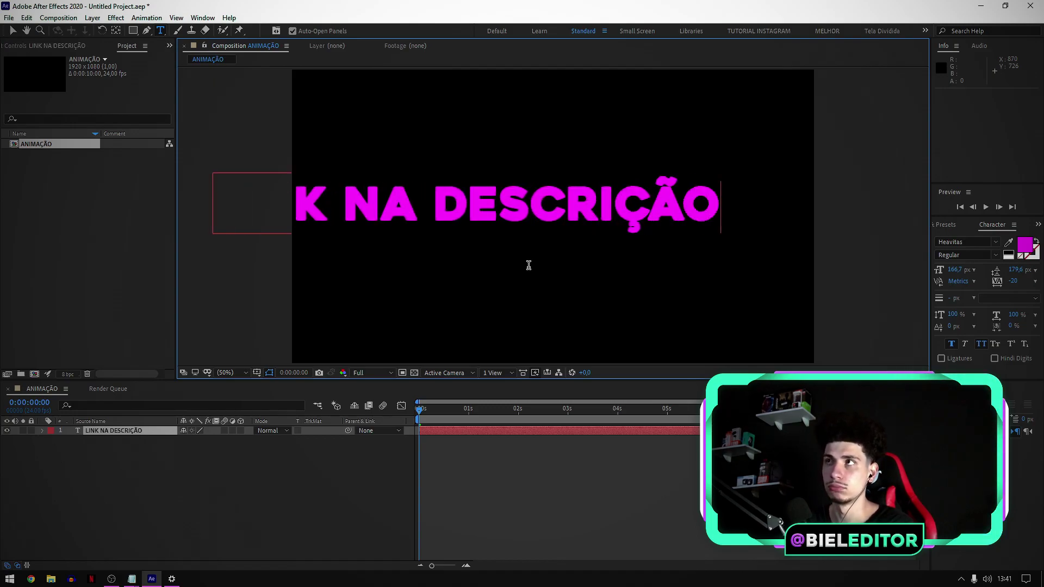
{"action": "key", "text": "ctrl+alt+Home"}
{"action": "key", "text": "Caps_Lock"}
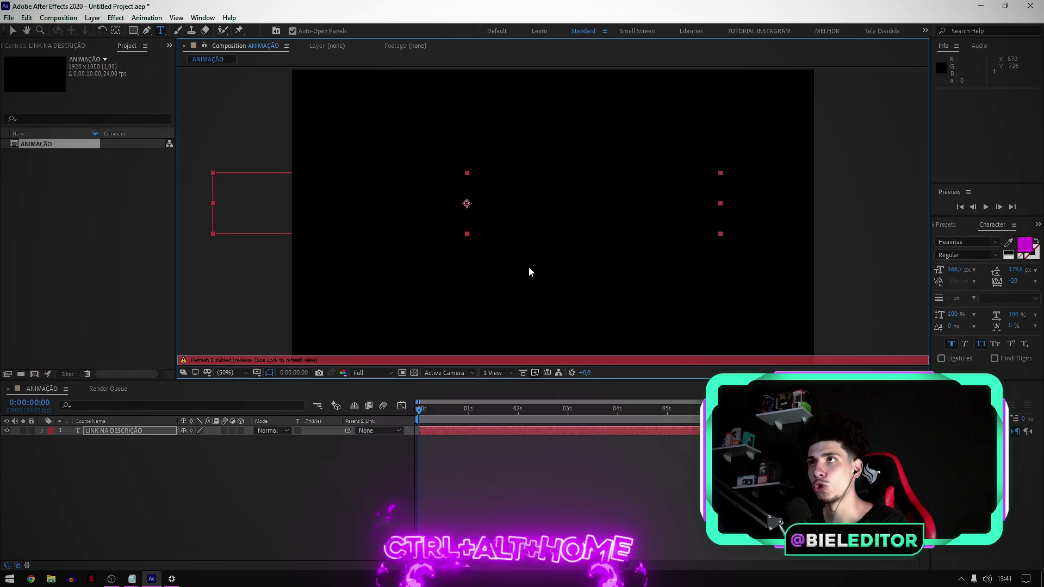
{"action": "key", "text": "Caps_Lock"}
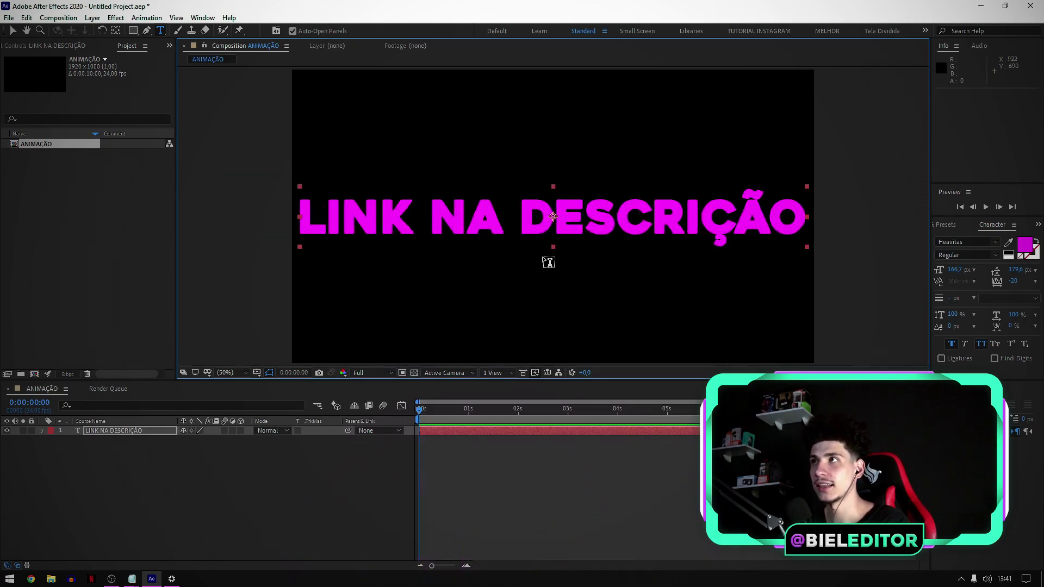
{"action": "left_click_drag", "start_coordinate": [808, 220], "coordinate": [696, 217]}
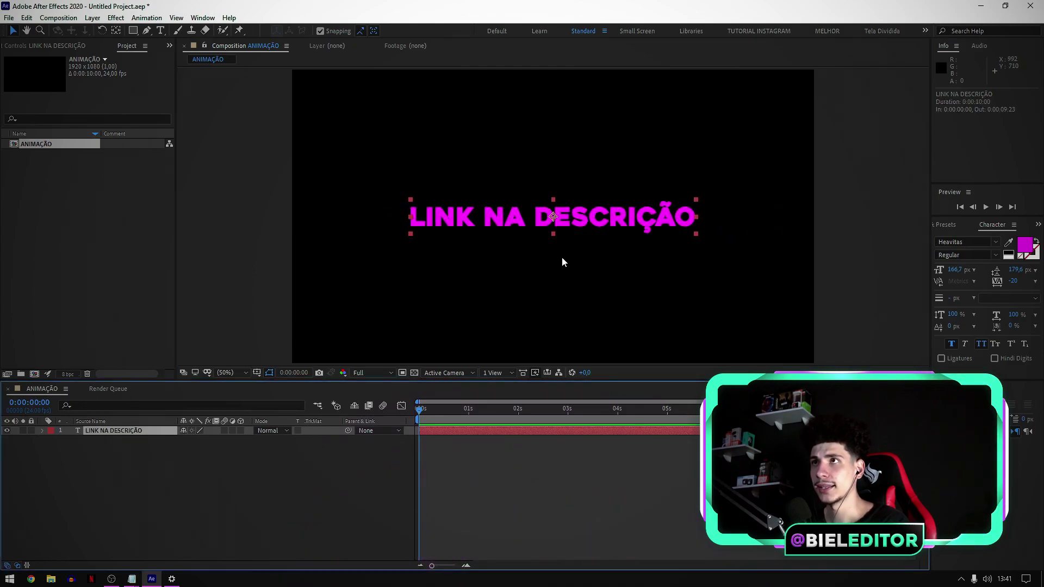
- Change the text fill colour to white FFFFFF
{"action": "left_click", "coordinate": [571, 224]}
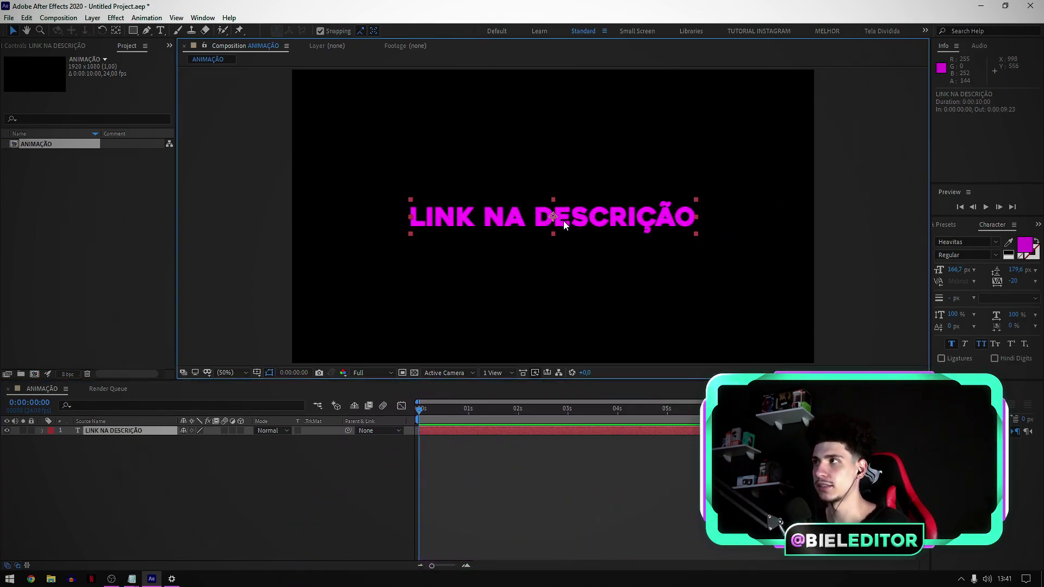
{"action": "left_click", "coordinate": [1025, 246]}
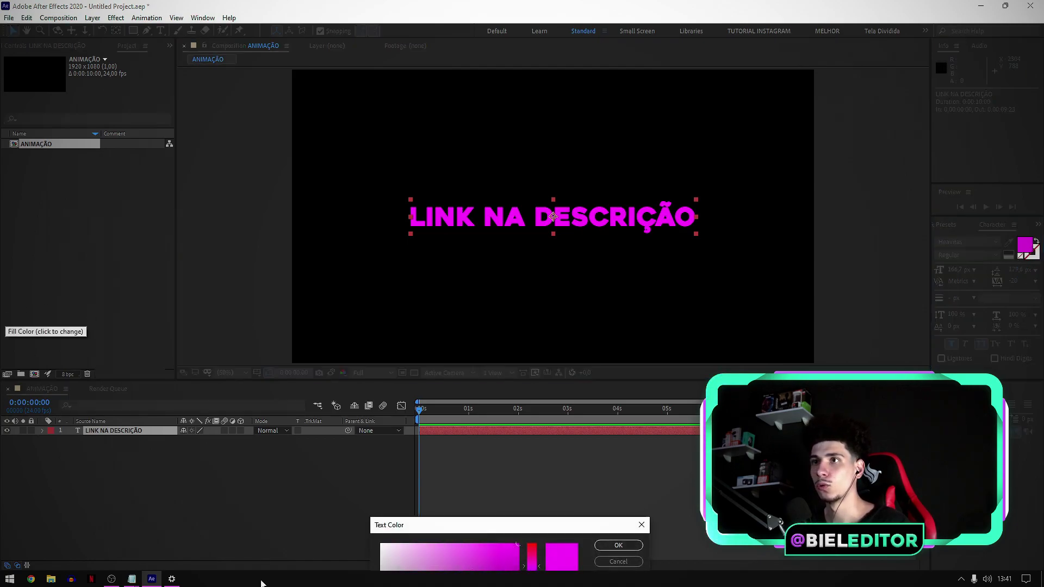
{"action": "left_click_drag", "start_coordinate": [386, 526], "coordinate": [231, 141]}
{"action": "type", "text": "FFFFFF"}
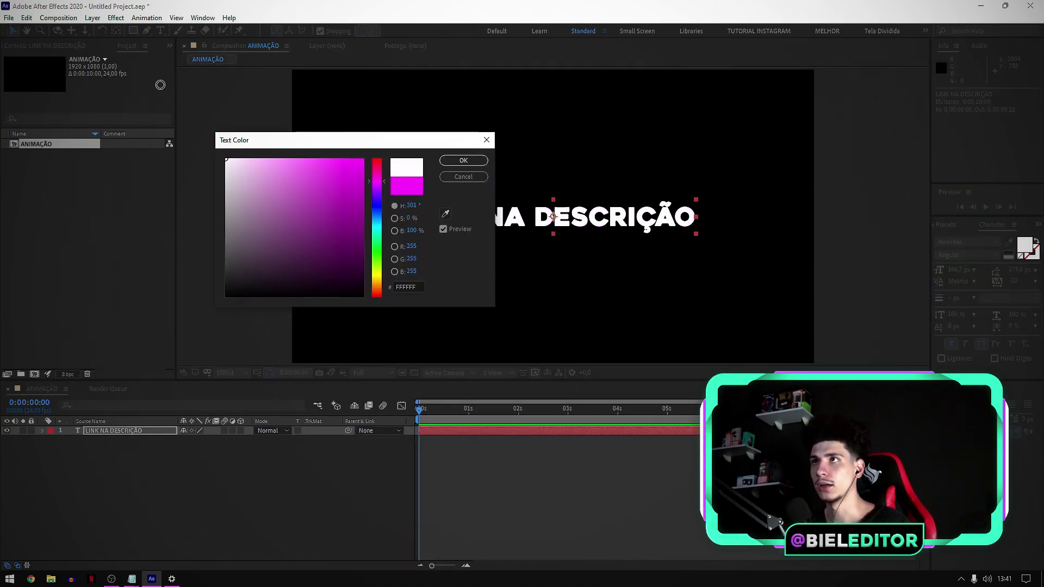
{"action": "key", "text": "Return"}
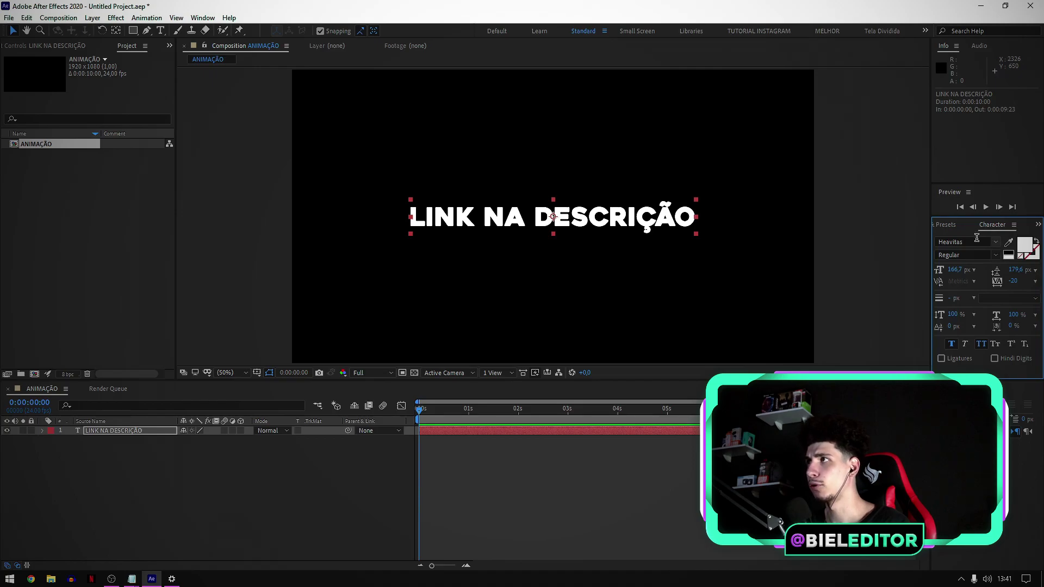
- Set the text font to Gonzi Expanded Black Italic
{"action": "left_click", "coordinate": [976, 239]}
{"action": "type", "text": "go"}
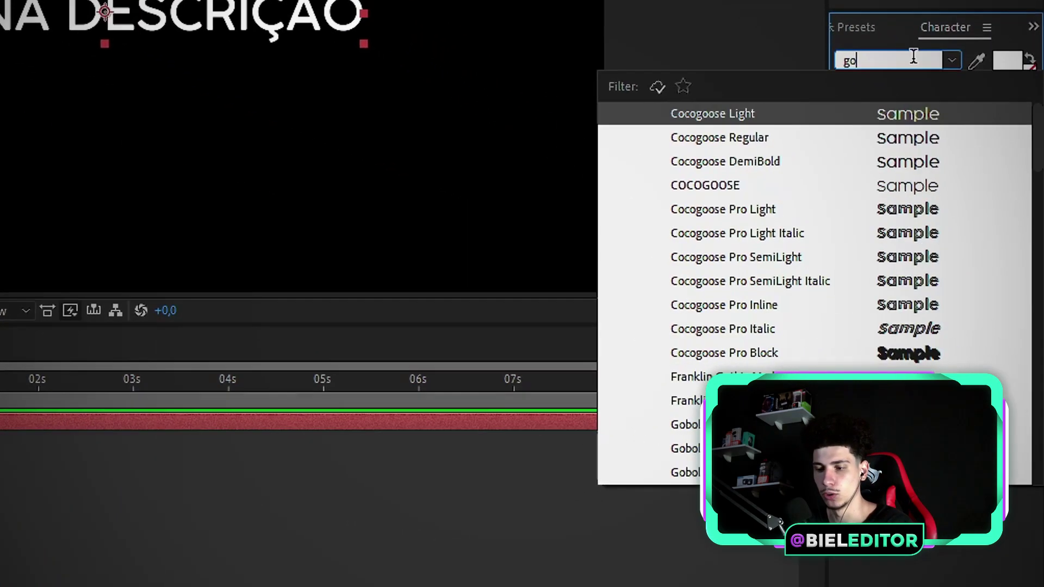
{"action": "type", "text": "nzi"}
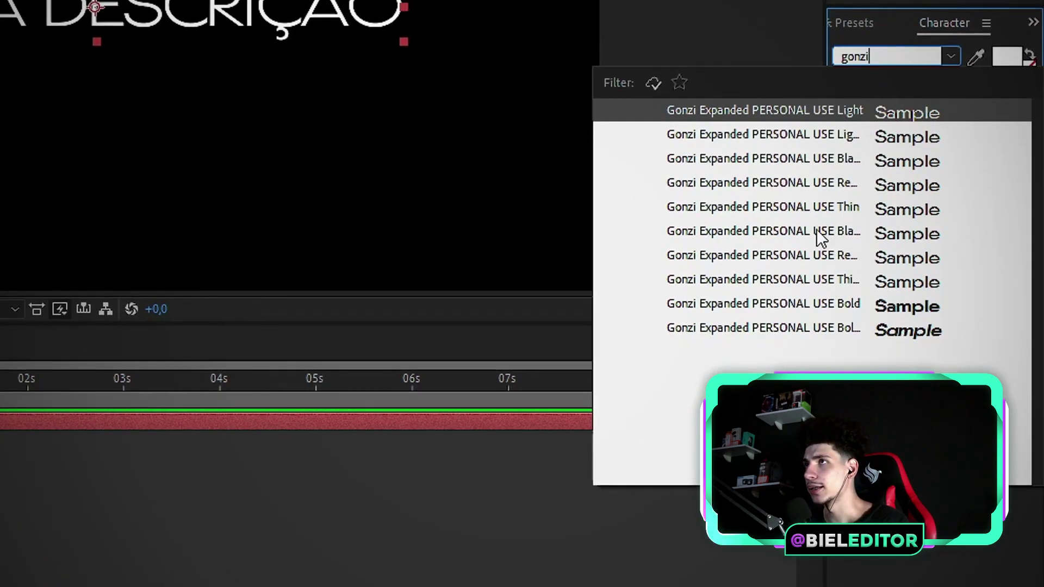
{"action": "left_click", "coordinate": [817, 229]}
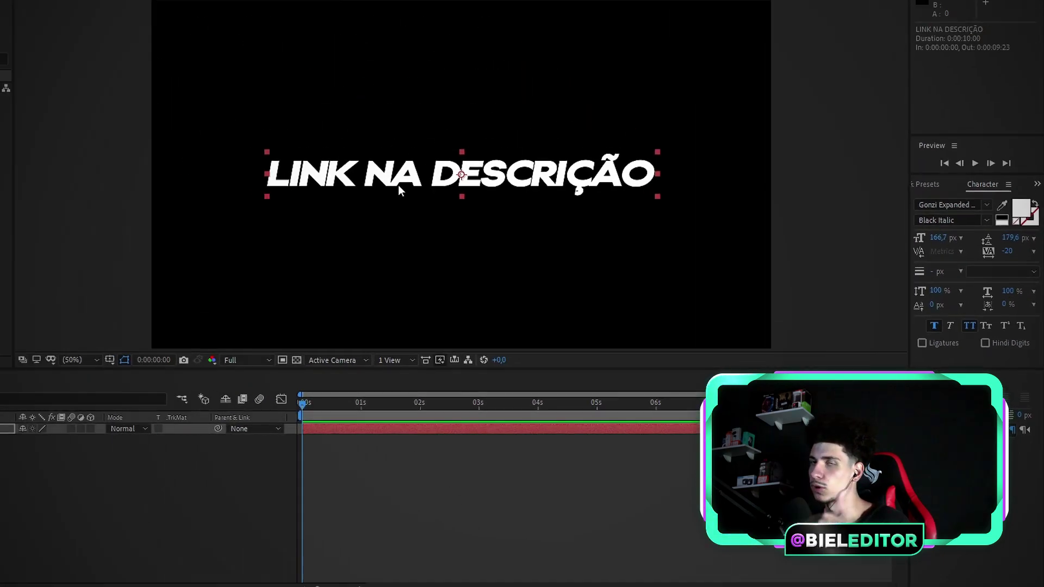
- Colour only the word DESCRIÇÃO red FF0000, leaving LINK NA white
{"action": "left_click", "coordinate": [334, 444]}
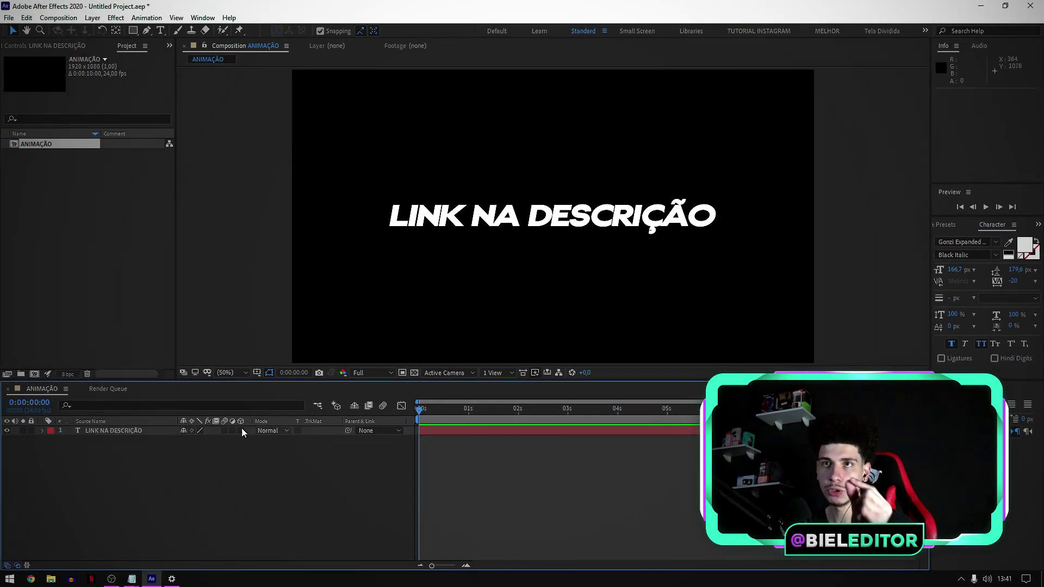
{"action": "left_click", "coordinate": [125, 431]}
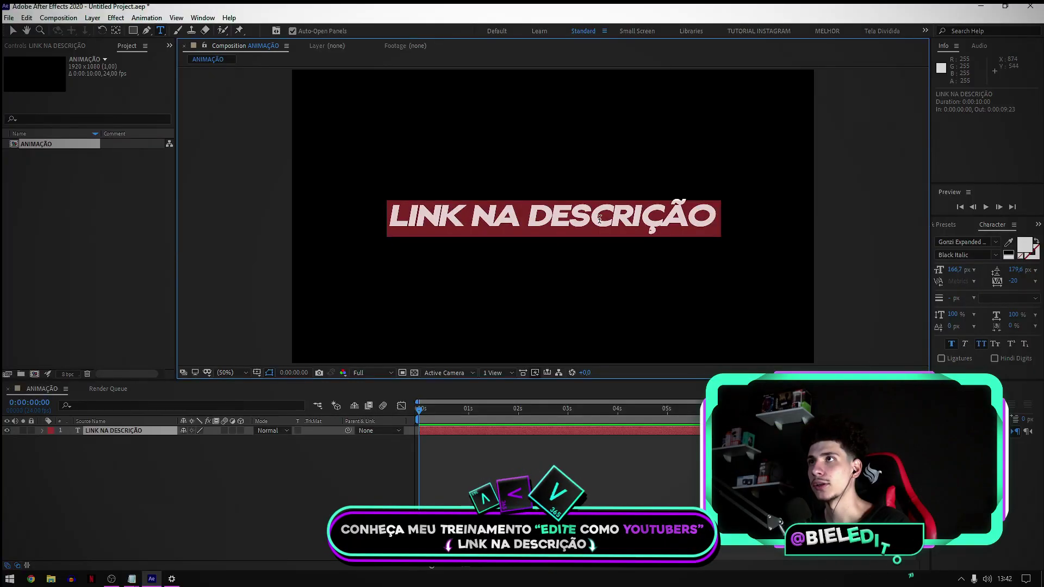
{"action": "left_click", "coordinate": [567, 220]}
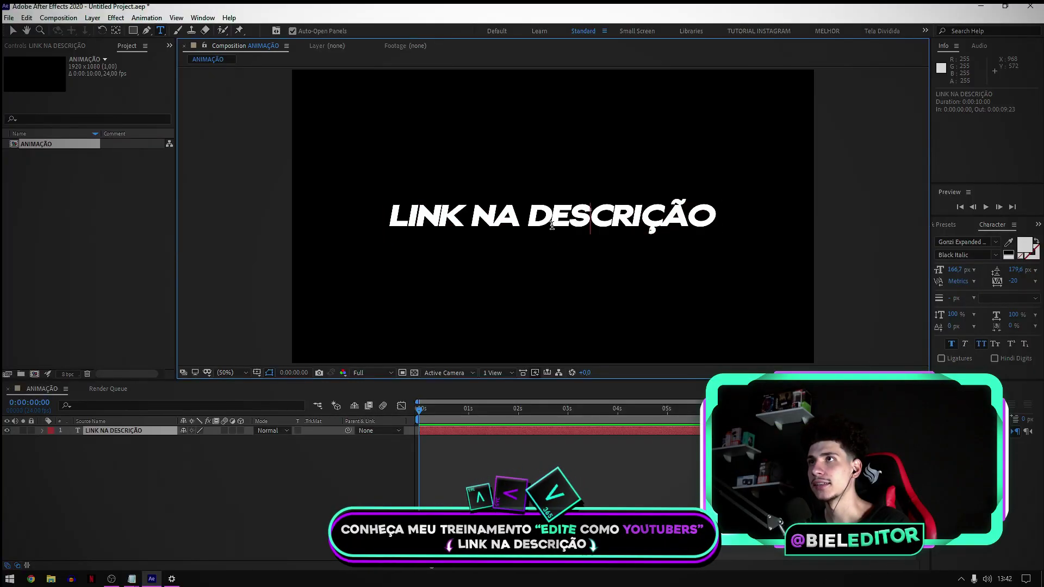
{"action": "double_click", "coordinate": [567, 220]}
{"action": "left_click", "coordinate": [1024, 245]}
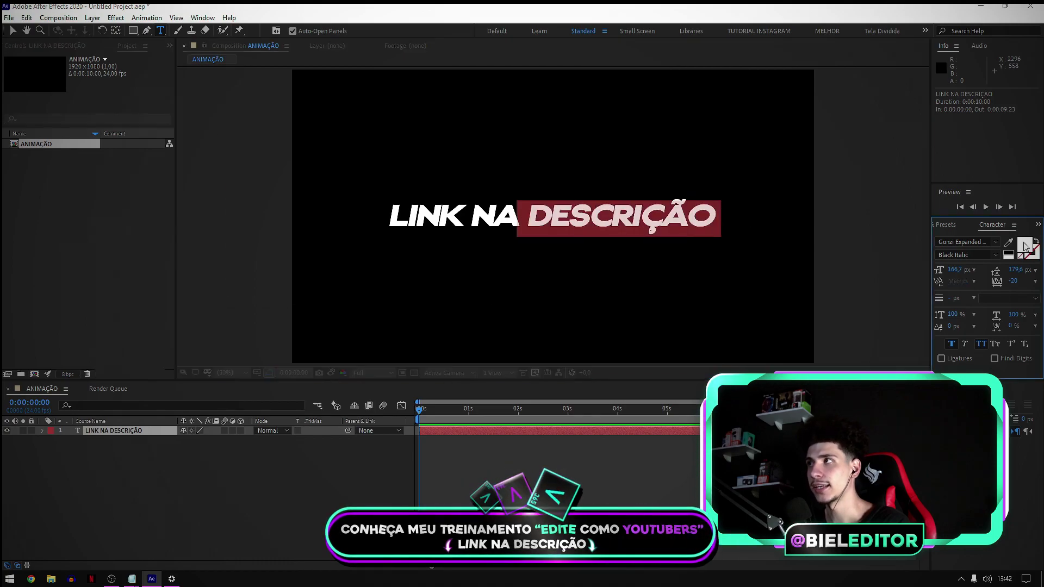
{"action": "left_click", "coordinate": [356, 189]}
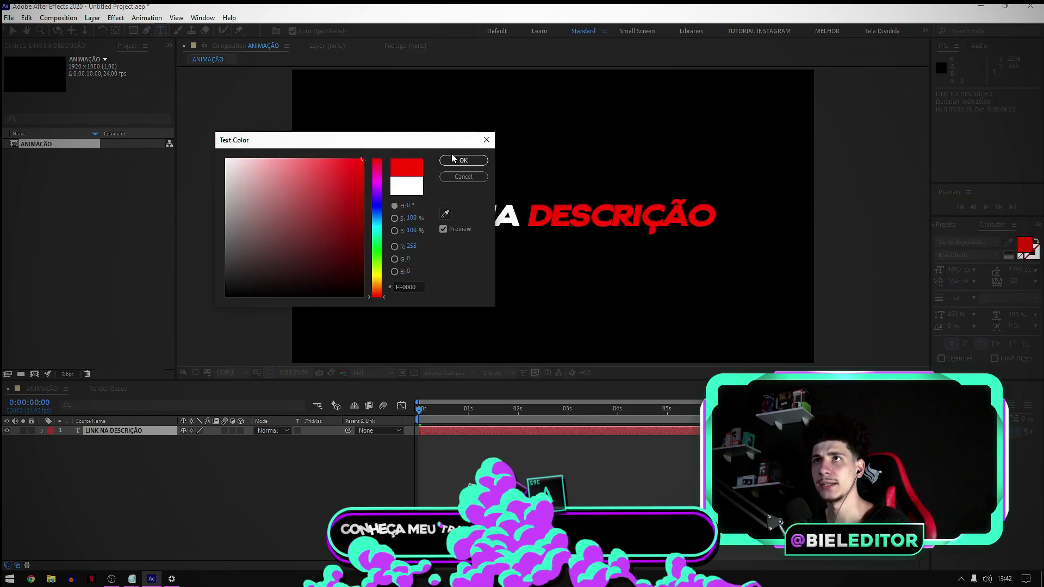
{"action": "left_click", "coordinate": [464, 160]}
{"action": "left_click", "coordinate": [348, 474]}
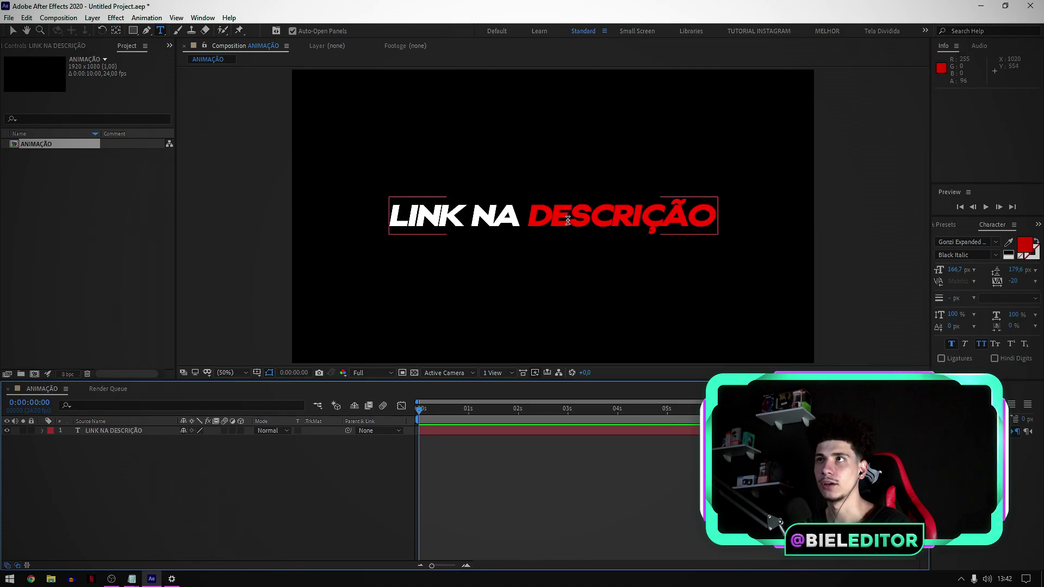
{"action": "left_click", "coordinate": [422, 430]}
{"action": "left_click", "coordinate": [423, 410]}
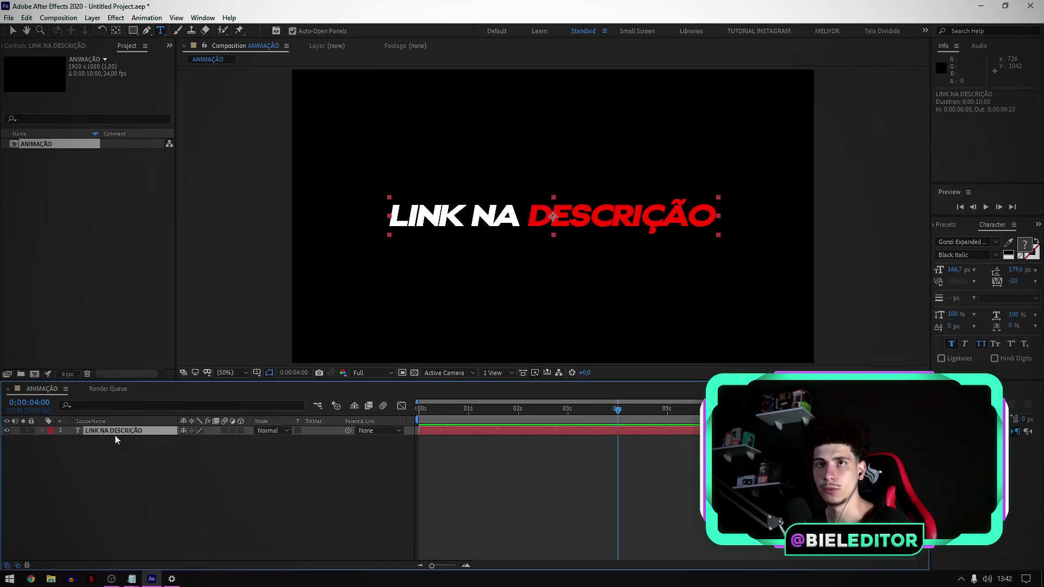
- Trim the text layer's out point to 0:00:04:00 with Alt+]
{"action": "key", "text": "alt+bracketright"}
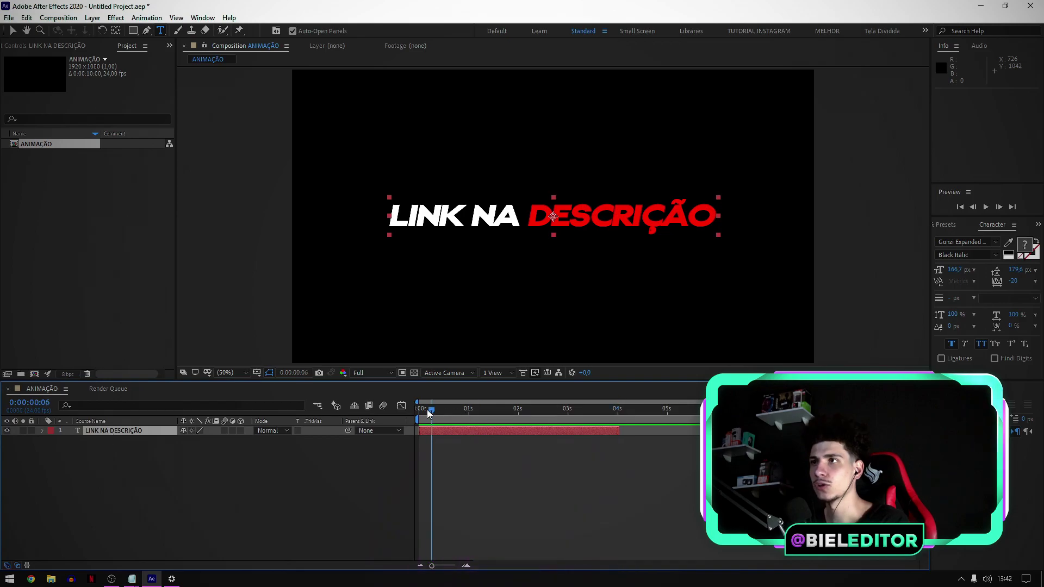
{"action": "left_click", "coordinate": [519, 408]}
{"action": "left_click", "coordinate": [131, 466]}
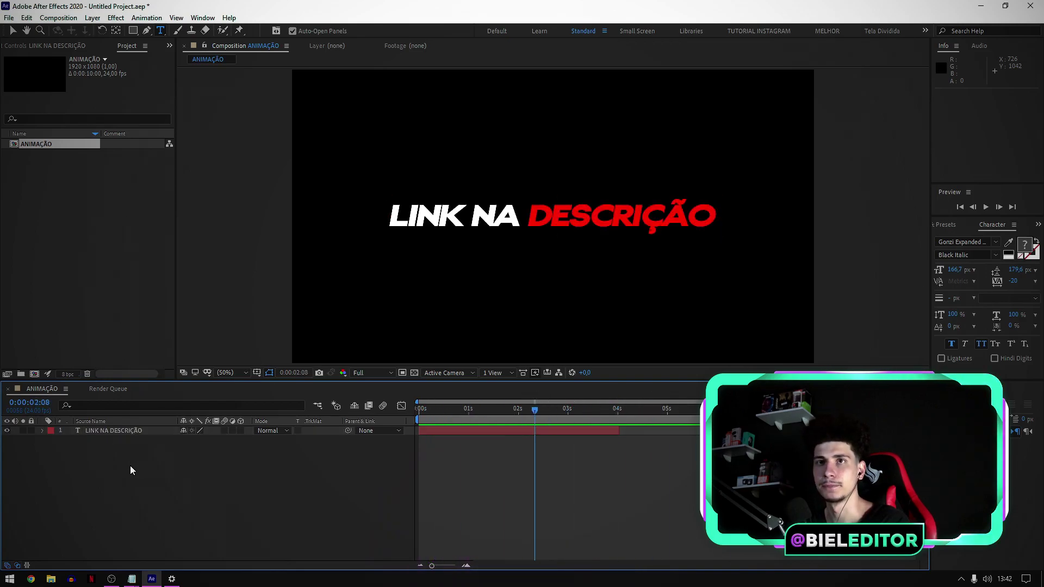
{"action": "left_click", "coordinate": [244, 431]}
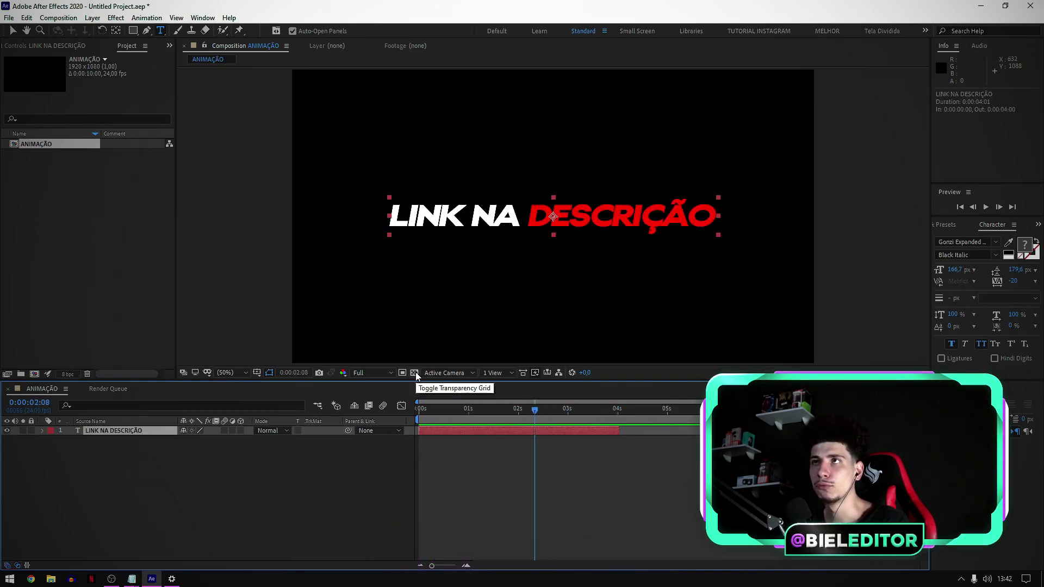
- Apply the Drop Shadow effect to the text layer through FX Console
{"action": "left_click", "coordinate": [415, 373]}
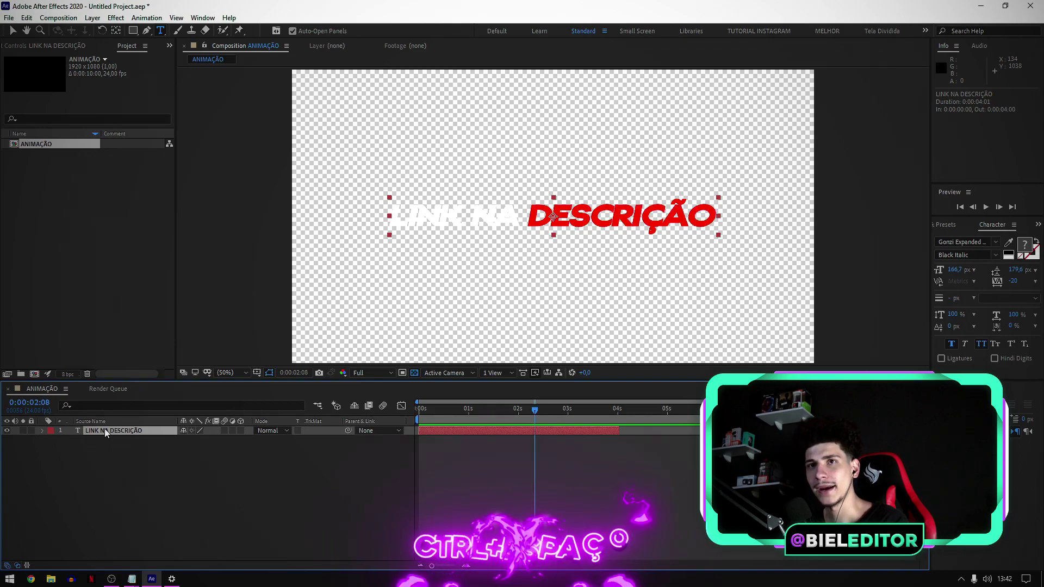
{"action": "key", "text": "ctrl+space"}
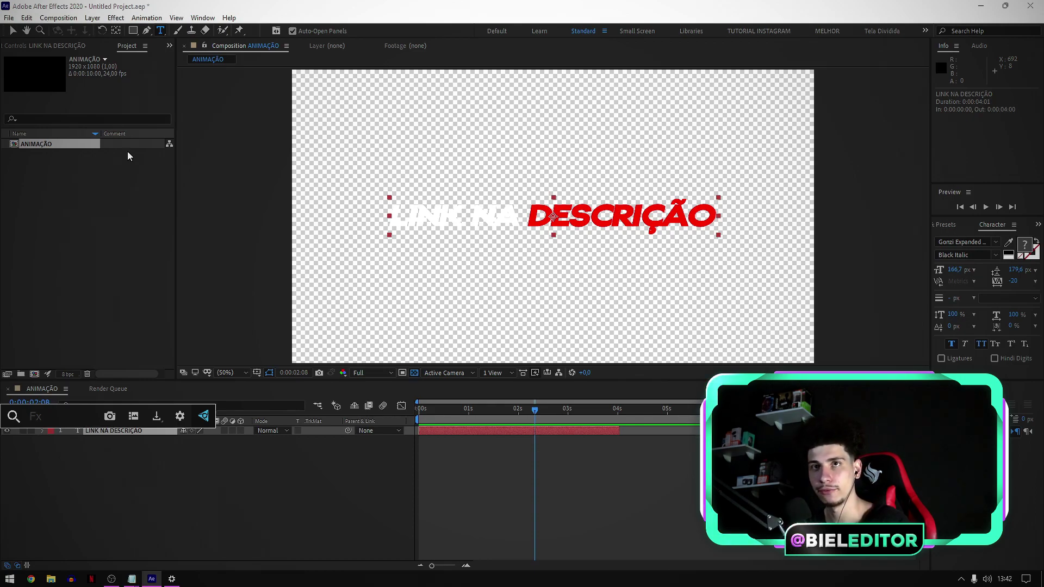
{"action": "type", "text": "drop"}
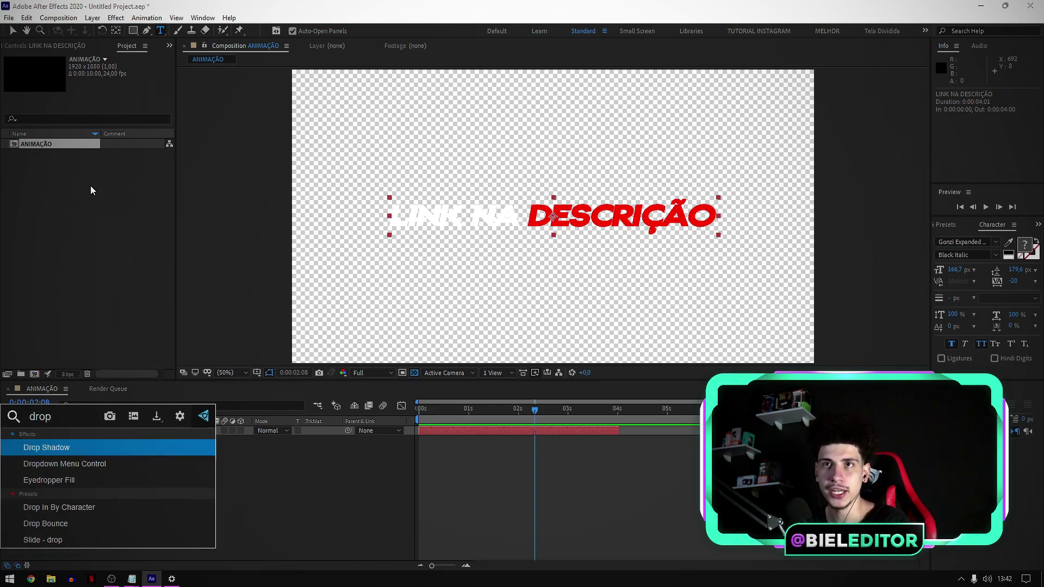
{"action": "left_click", "coordinate": [71, 448]}
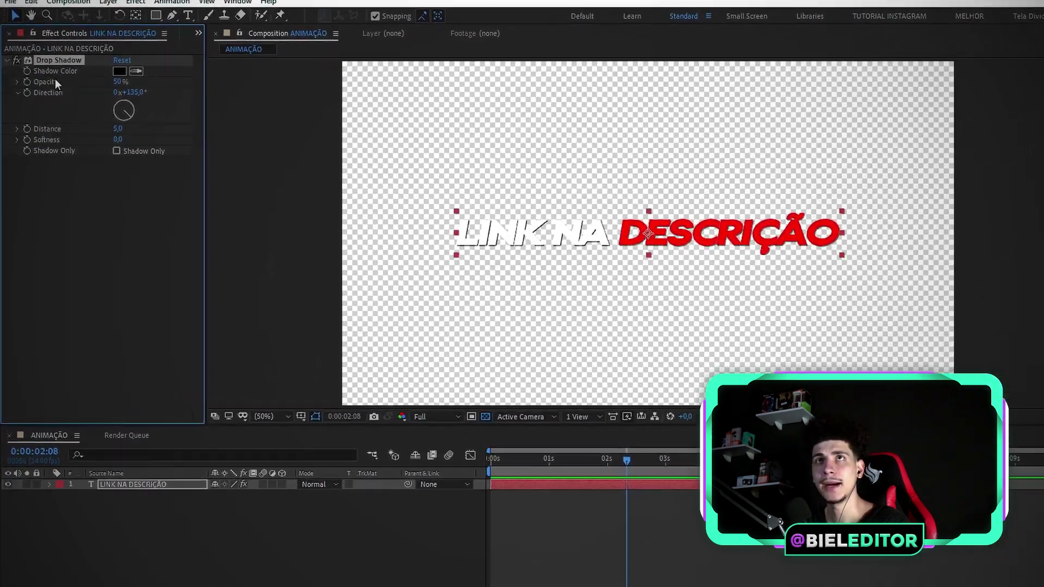
- Set the drop shadow to 100% opacity, 180° direction and distance 16
{"action": "left_click_drag", "start_coordinate": [100, 87], "coordinate": [175, 82]}
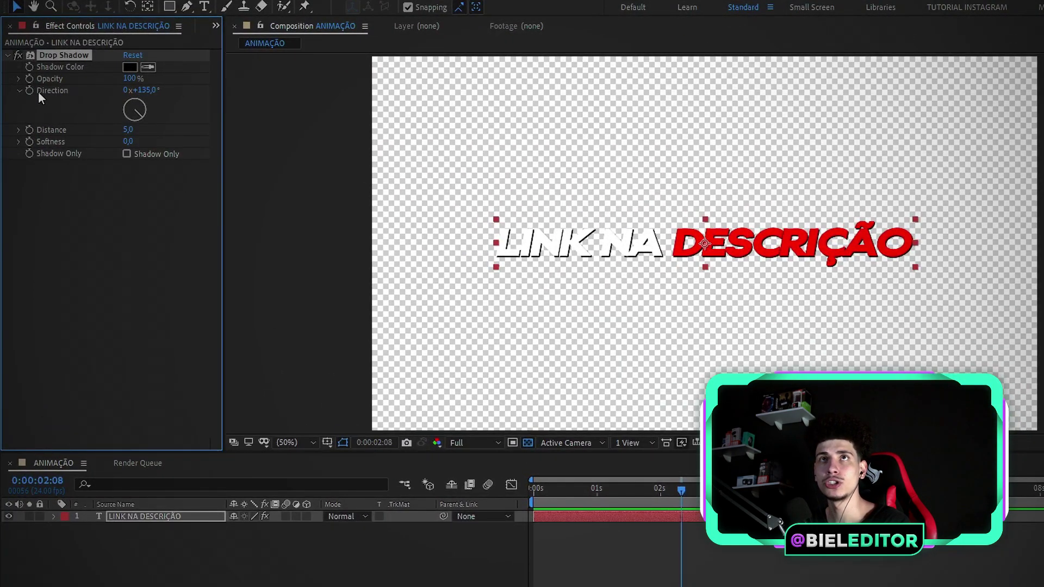
{"action": "type", "text": "180"}
{"action": "key", "text": "Return"}
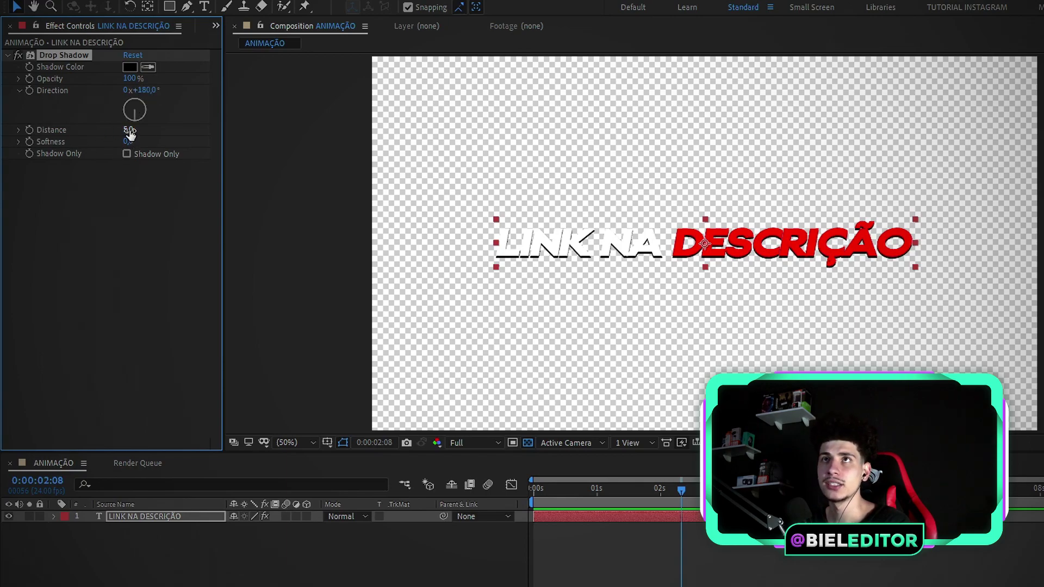
{"action": "left_click_drag", "start_coordinate": [130, 134], "coordinate": [137, 130]}
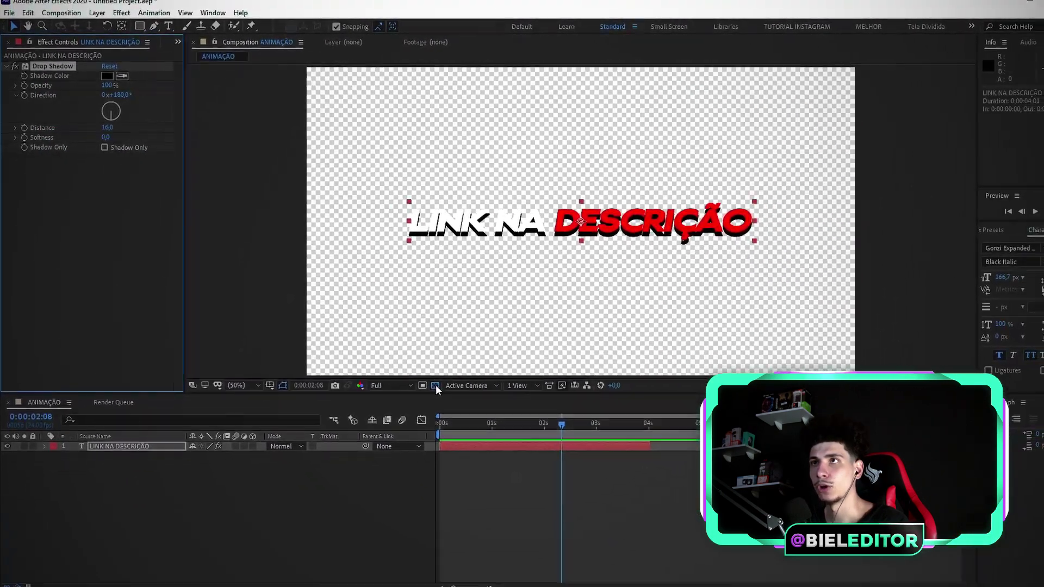
{"action": "left_click", "coordinate": [417, 375]}
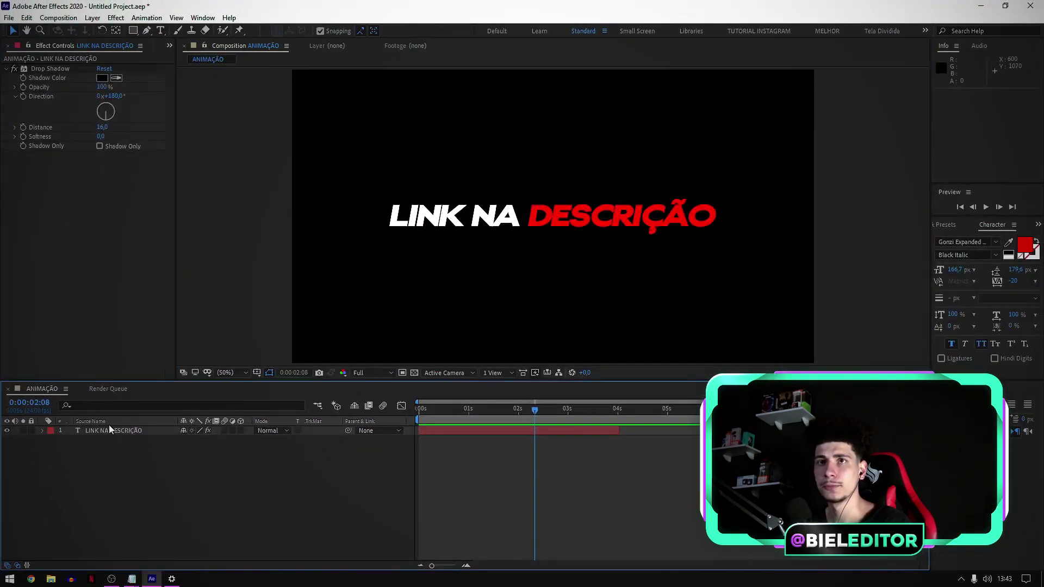
{"action": "left_click", "coordinate": [121, 432]}
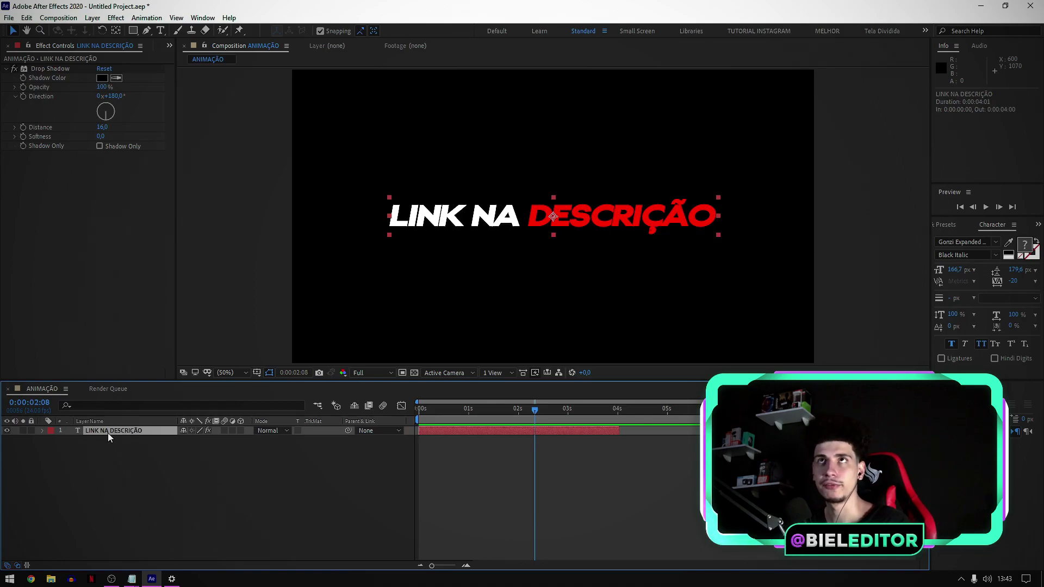
- Open Animation Composer 3 and browse Starter Presets > Transitions - Text Layer to the Position & Characters Randomly variants
{"action": "left_click", "coordinate": [205, 18]}
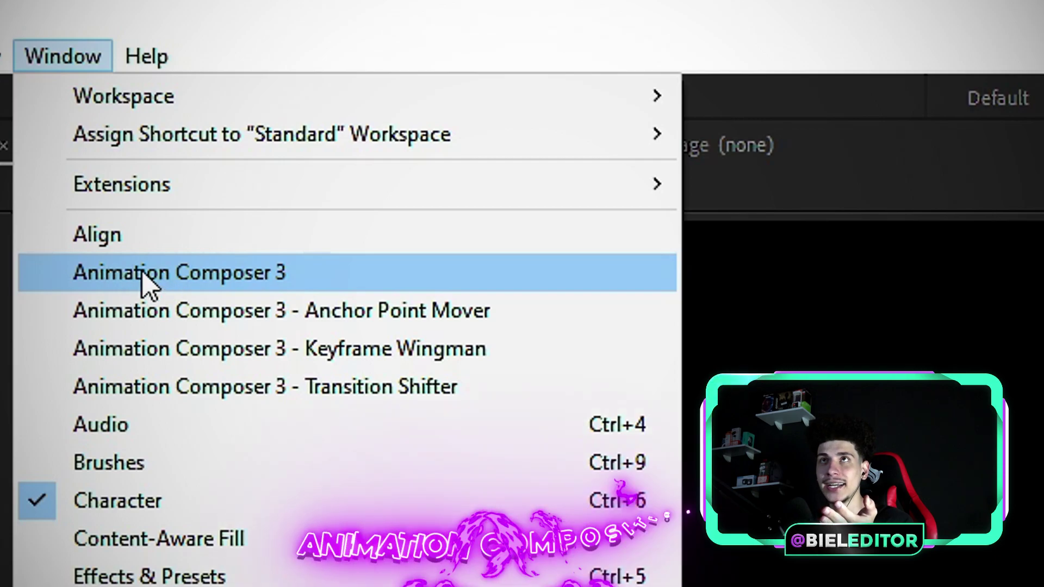
{"action": "left_click", "coordinate": [204, 278]}
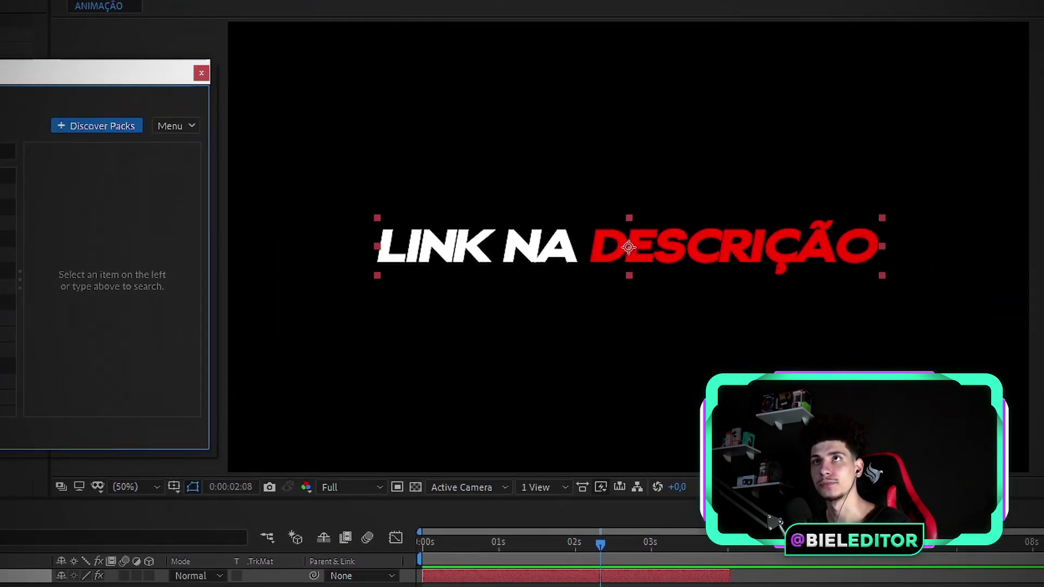
{"action": "left_click", "coordinate": [29, 211]}
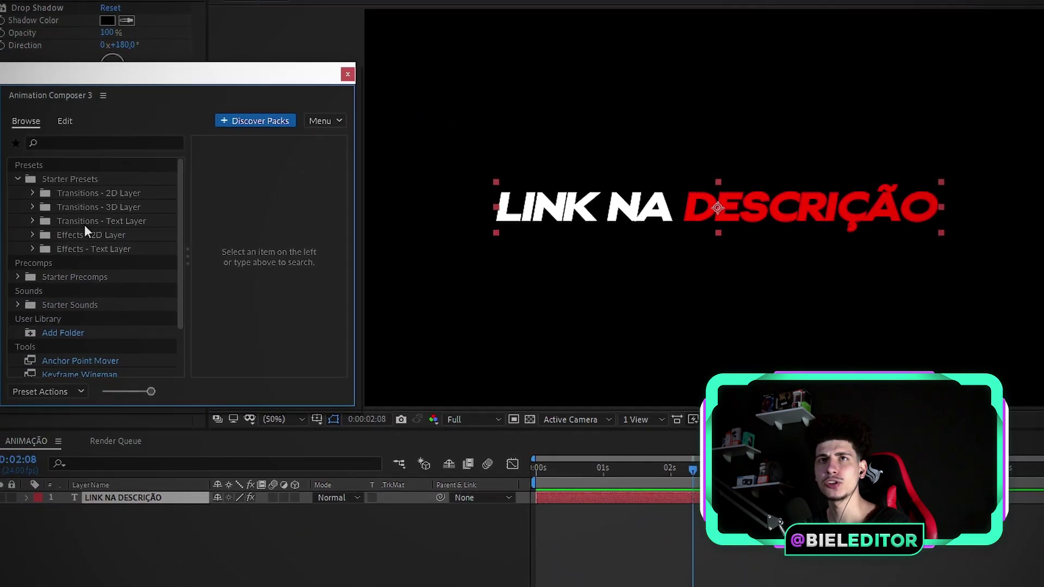
{"action": "left_click", "coordinate": [109, 218]}
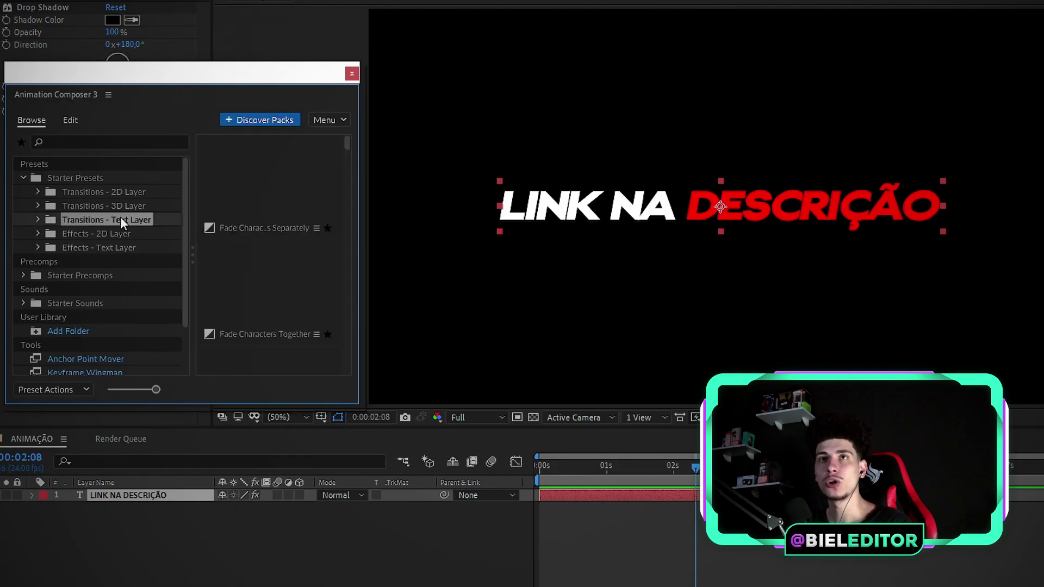
{"action": "scroll", "coordinate": [301, 261], "scroll_direction": "down", "scroll_amount": 2}
{"action": "scroll", "coordinate": [290, 308], "scroll_direction": "down", "scroll_amount": 3}
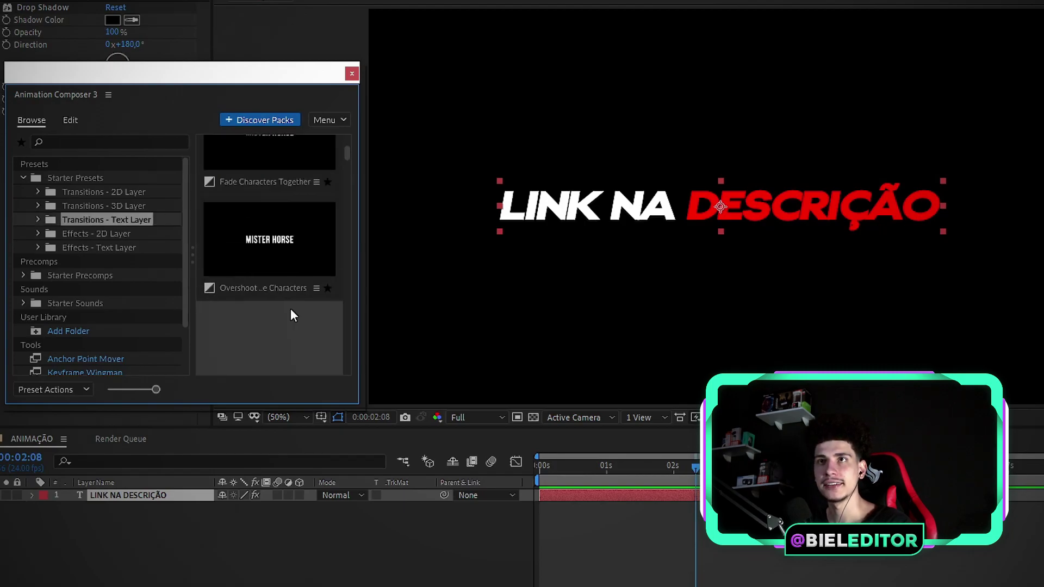
{"action": "scroll", "coordinate": [283, 312], "scroll_direction": "down", "scroll_amount": 3}
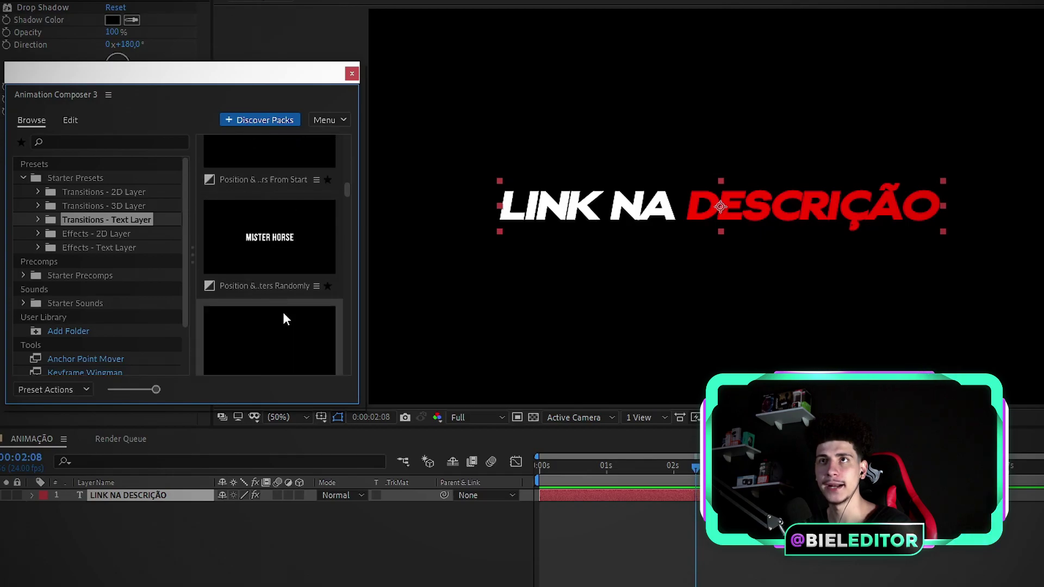
{"action": "left_click", "coordinate": [270, 247]}
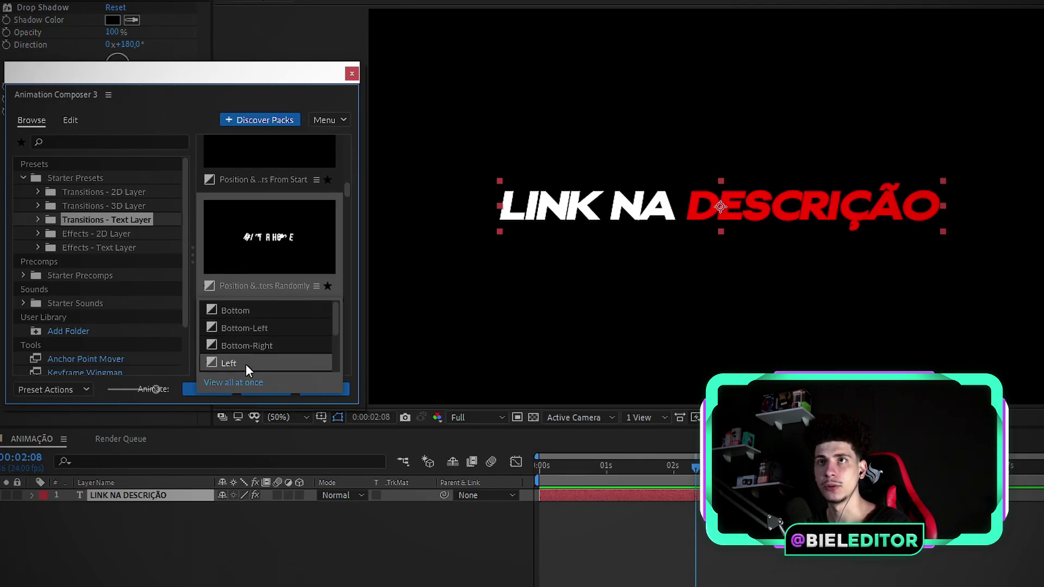
{"action": "scroll", "coordinate": [246, 363], "scroll_direction": "down", "scroll_amount": 3}
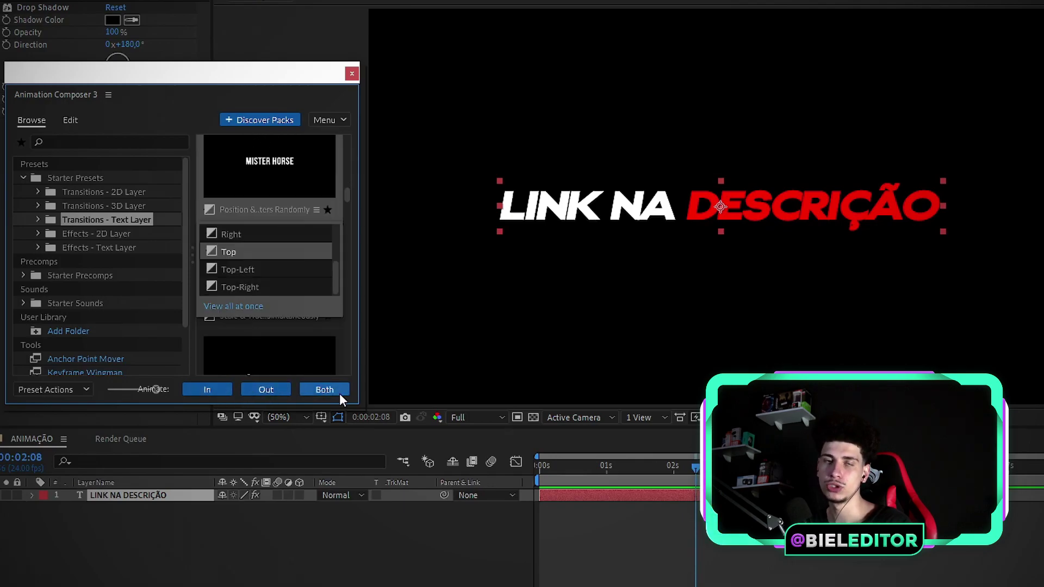
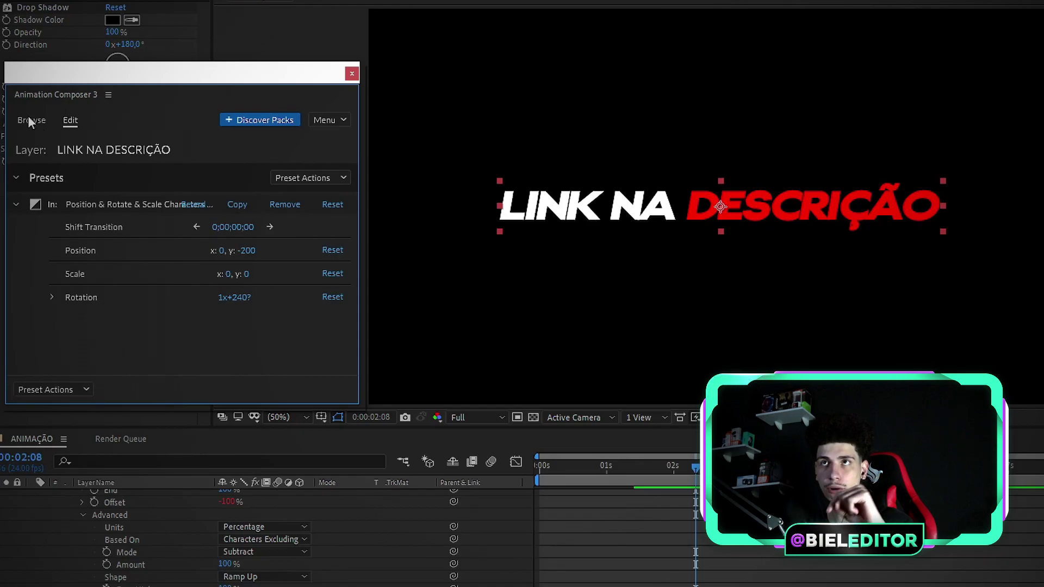
- Apply Position & Rotate & Scale Characters as the title's Out transition, then deselect the layer
{"action": "left_click", "coordinate": [27, 119]}
{"action": "mouse_move", "coordinate": [243, 187]}
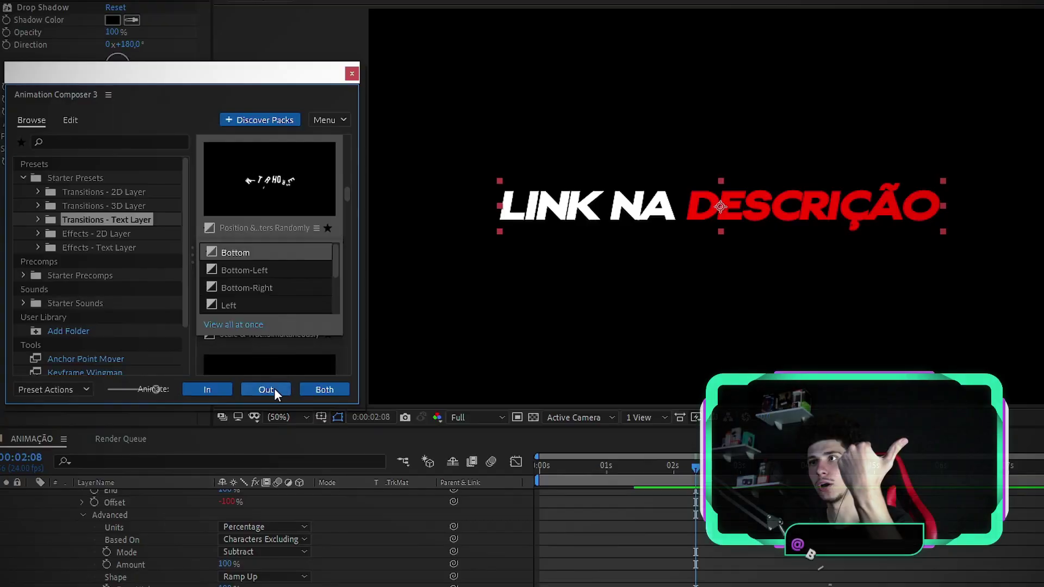
{"action": "left_click", "coordinate": [274, 390]}
{"action": "scroll", "coordinate": [175, 513], "scroll_direction": "up", "scroll_amount": 4}
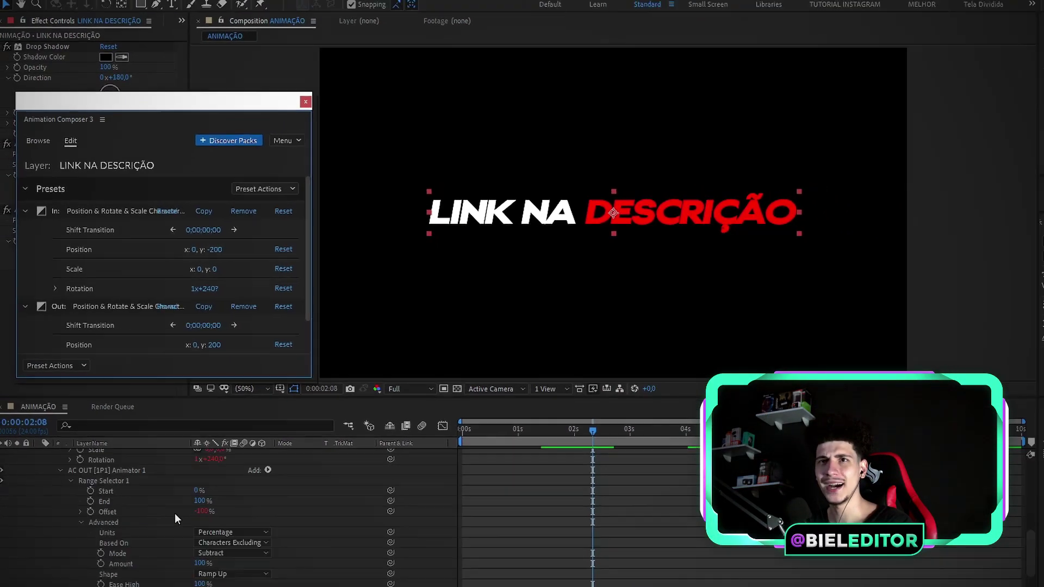
{"action": "left_click", "coordinate": [44, 430]}
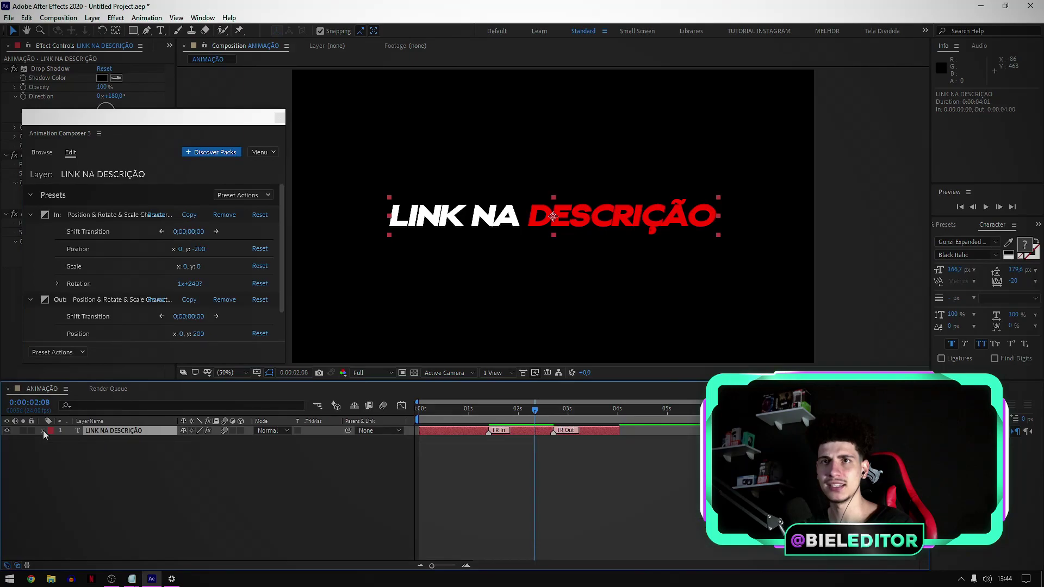
{"action": "left_click", "coordinate": [146, 498]}
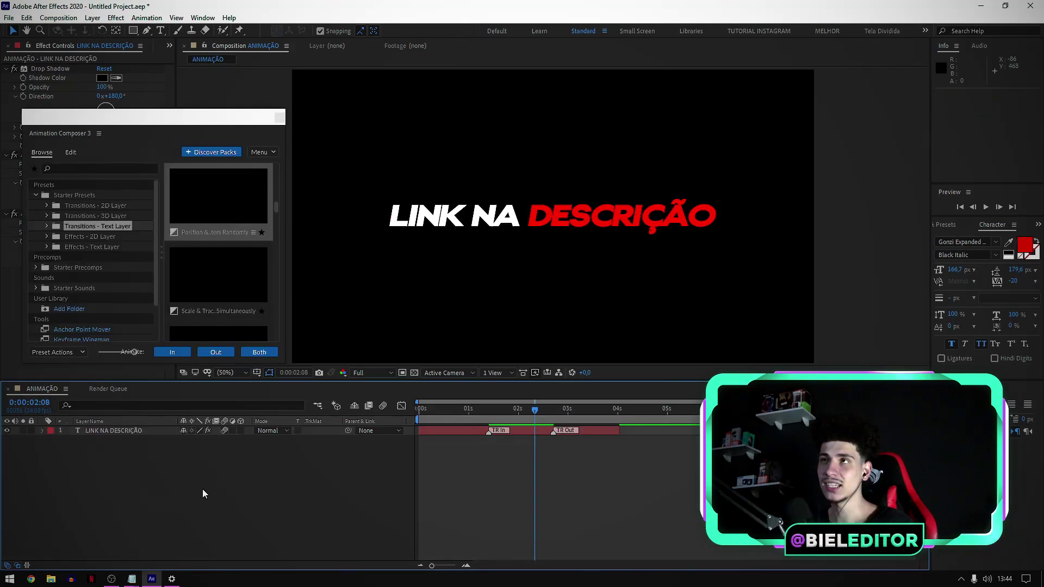
- Preview the title animation twice and return to the 1:12 frame where the title shows
{"action": "key", "text": "space"}
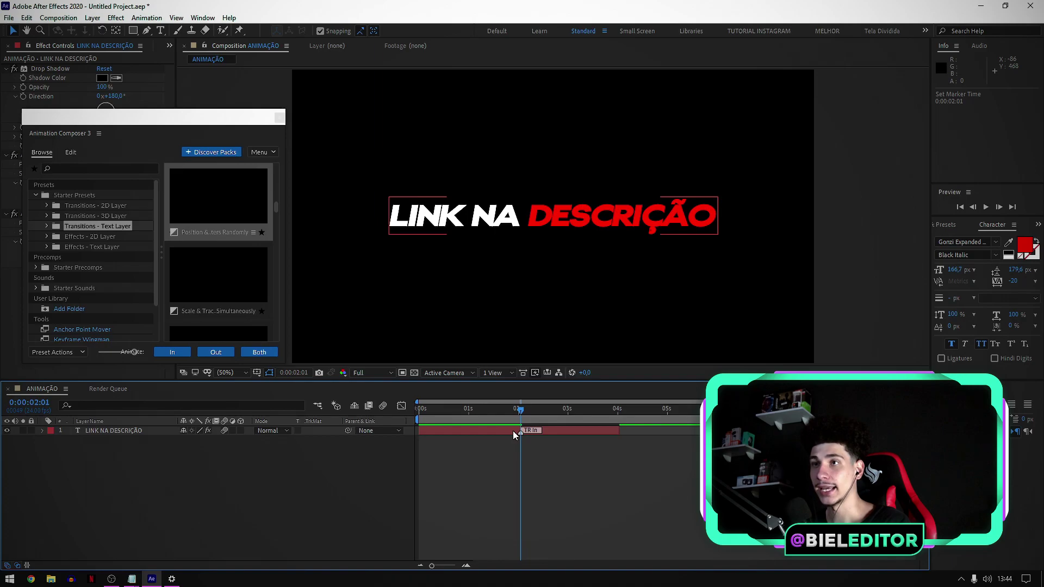
{"action": "key", "text": "space"}
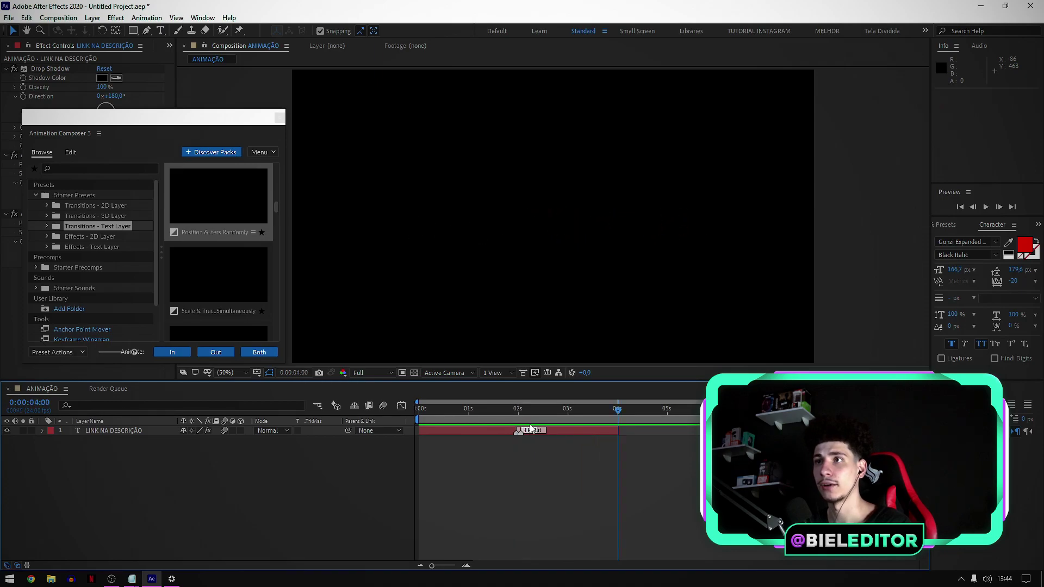
{"action": "left_click", "coordinate": [493, 409]}
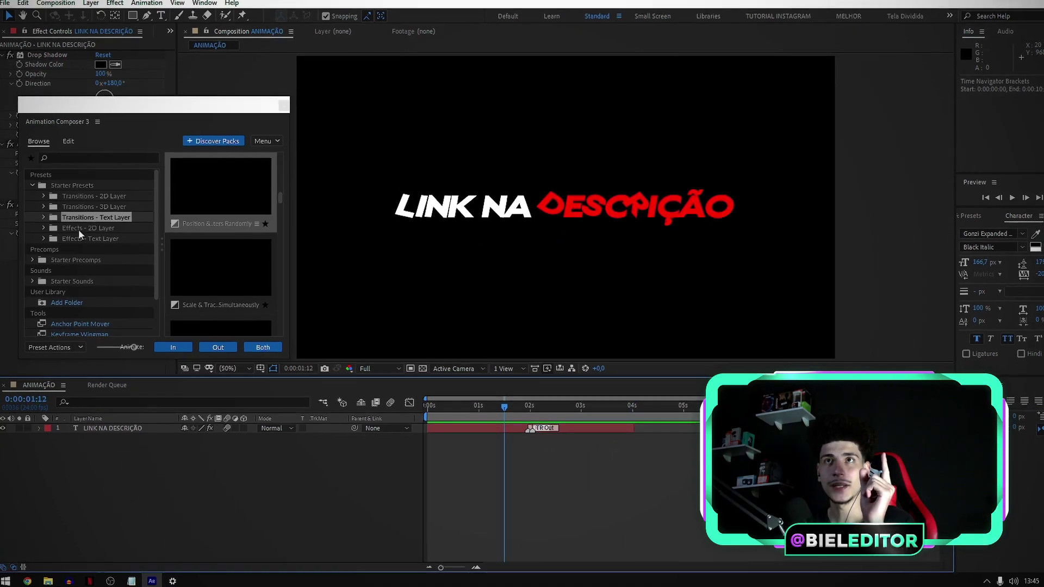
- Apply the Wiggly Position & Rotate Characters text effect to the LINK NA DESCRIÇÃO layer
{"action": "left_click", "coordinate": [80, 247]}
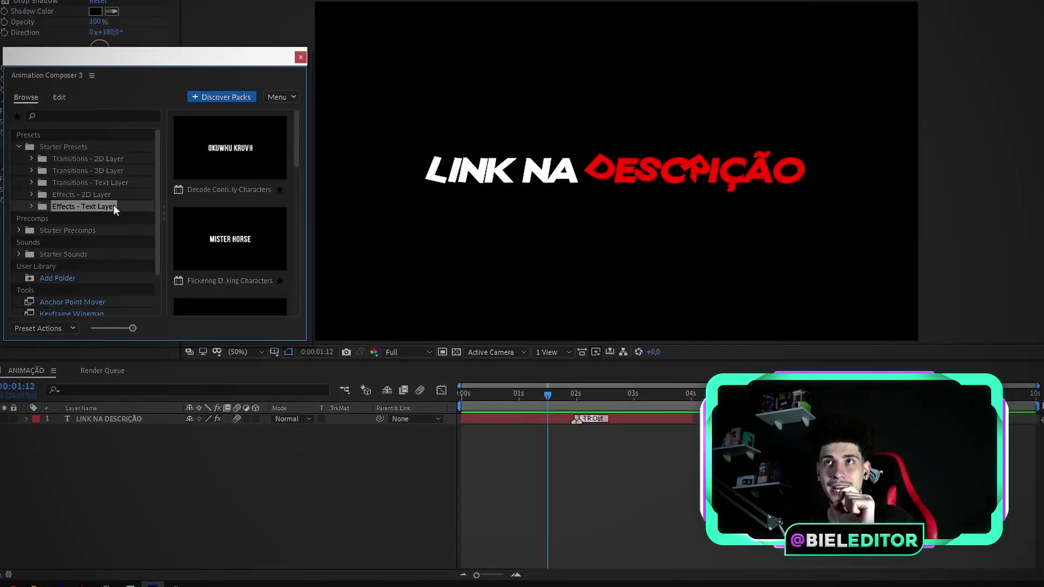
{"action": "scroll", "coordinate": [217, 202], "scroll_direction": "down", "scroll_amount": 3}
{"action": "scroll", "coordinate": [229, 218], "scroll_direction": "down", "scroll_amount": 2}
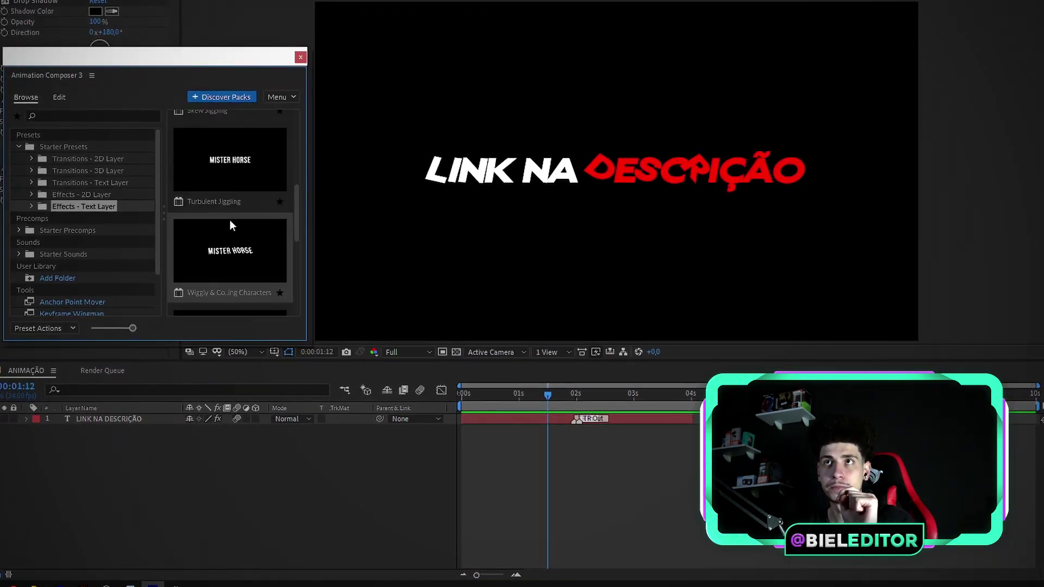
{"action": "scroll", "coordinate": [230, 219], "scroll_direction": "down", "scroll_amount": 5}
{"action": "left_click", "coordinate": [267, 311]}
{"action": "left_click", "coordinate": [277, 328]}
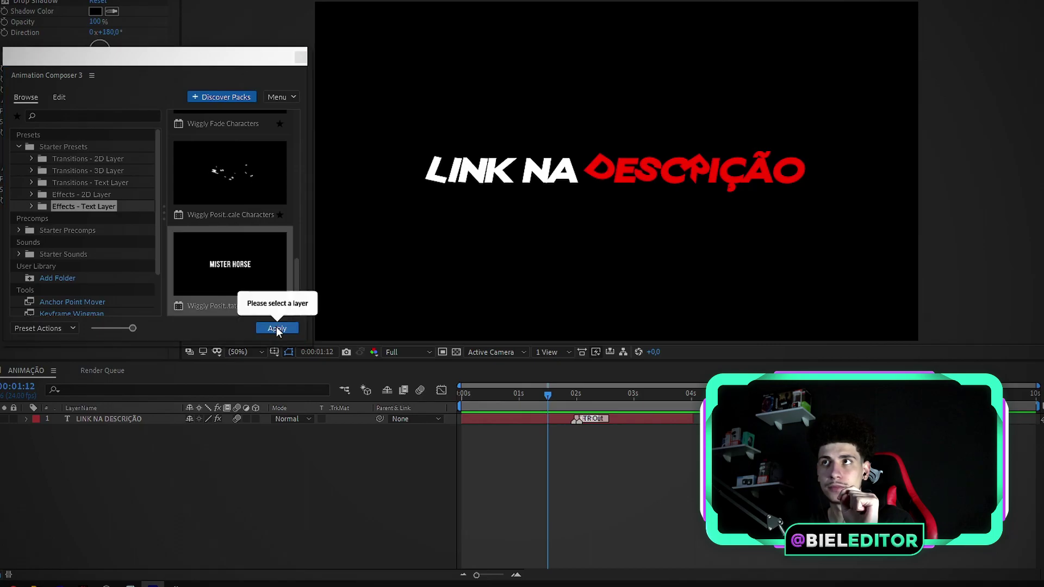
{"action": "left_click", "coordinate": [137, 419]}
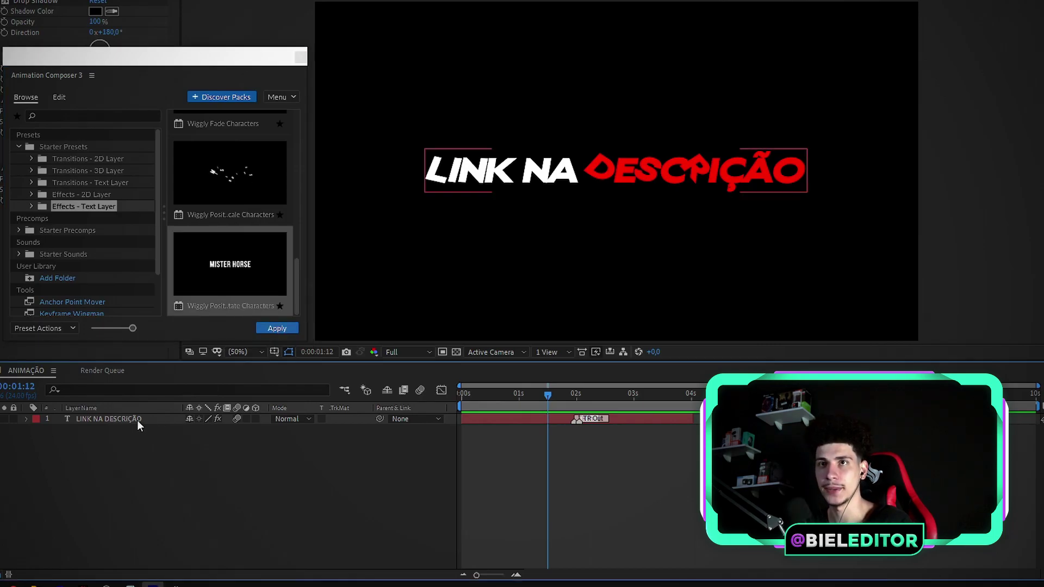
{"action": "left_click", "coordinate": [112, 419]}
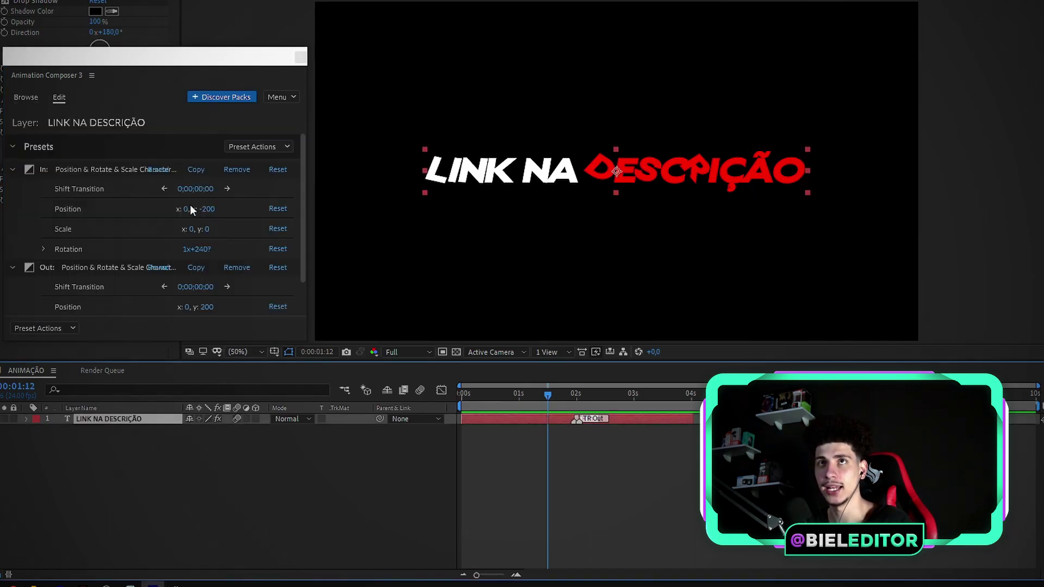
{"action": "left_click", "coordinate": [22, 97]}
{"action": "left_click", "coordinate": [264, 327]}
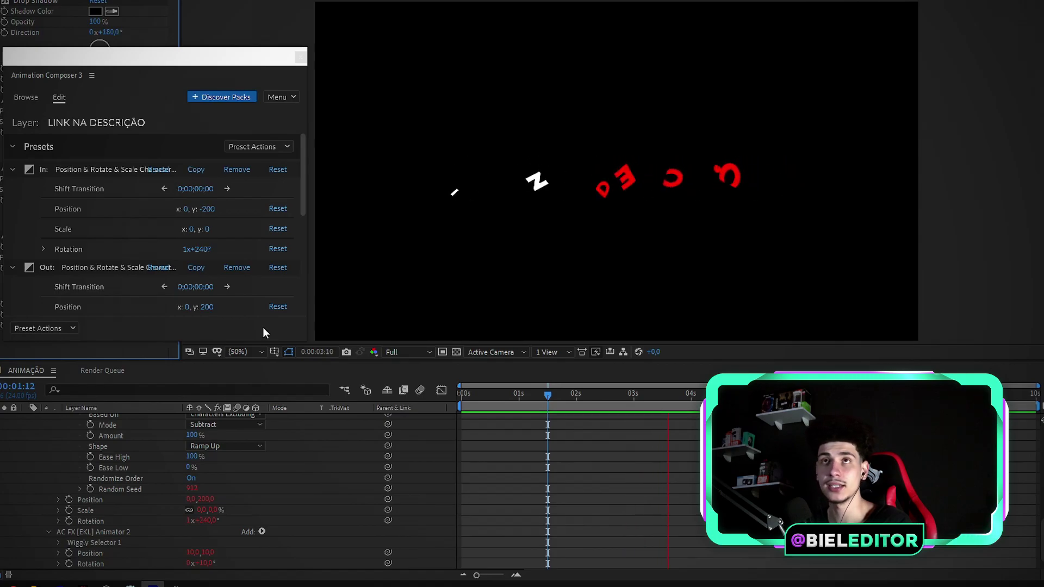
- Add the Wiggly Fade Characters effect to the title as well
{"action": "left_click", "coordinate": [22, 97]}
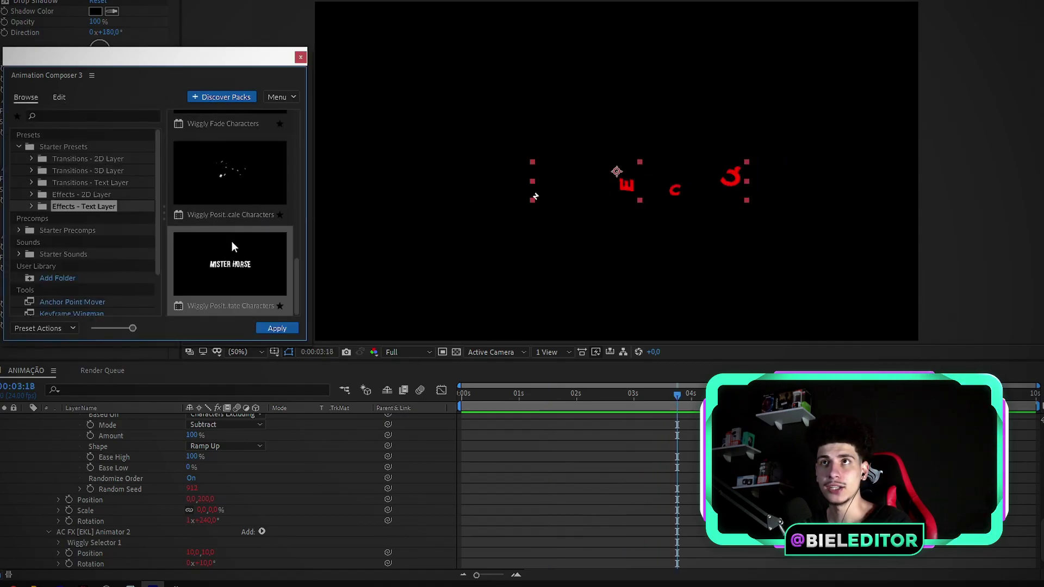
{"action": "scroll", "coordinate": [231, 241], "scroll_direction": "up", "scroll_amount": 3}
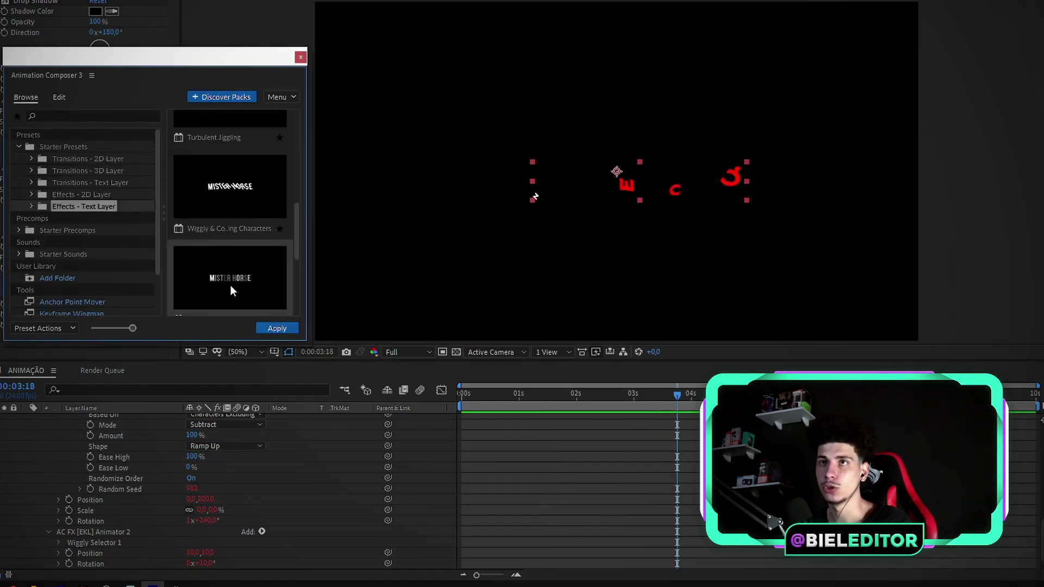
{"action": "left_click", "coordinate": [273, 328]}
- Preview the title with its new wiggly effects, then stop playback
{"action": "scroll", "coordinate": [171, 251], "scroll_direction": "down", "scroll_amount": 3}
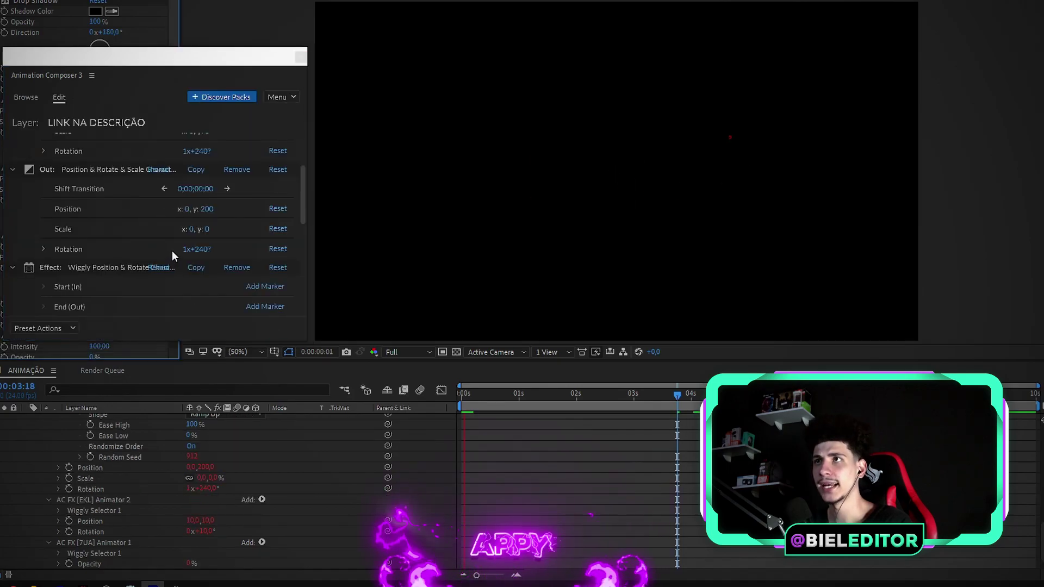
{"action": "key", "text": "space"}
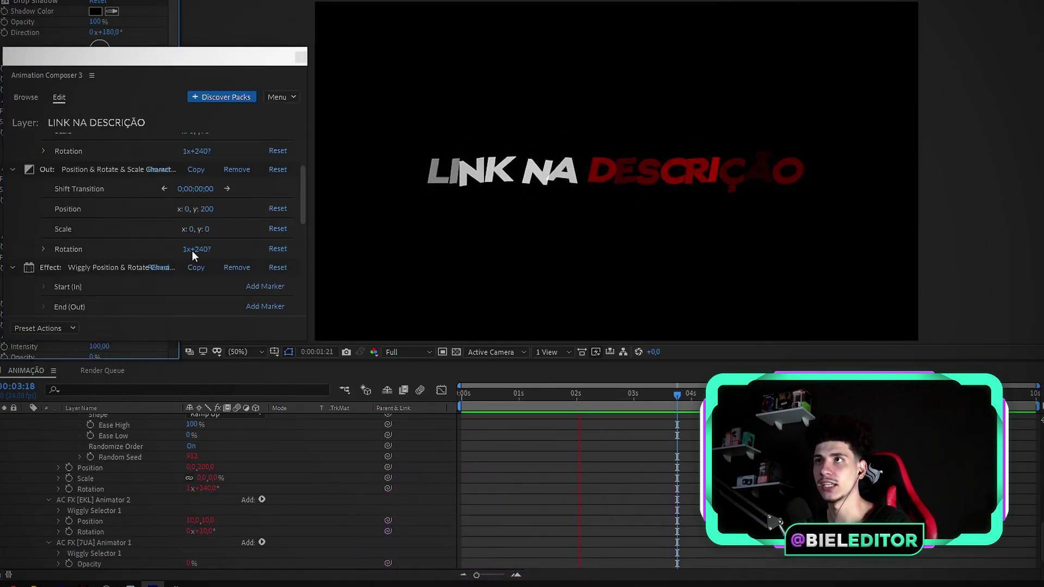
{"action": "key", "text": "space"}
- Set the Wiggly Fade Characters opacity to 65 and preview the result
{"action": "scroll", "coordinate": [184, 217], "scroll_direction": "down", "scroll_amount": 5}
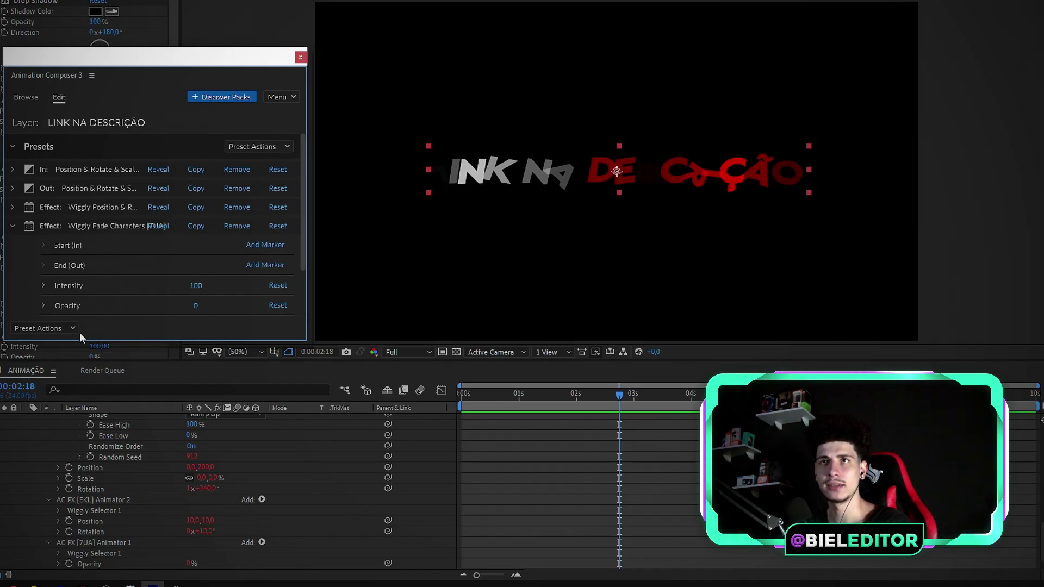
{"action": "left_click", "coordinate": [195, 306]}
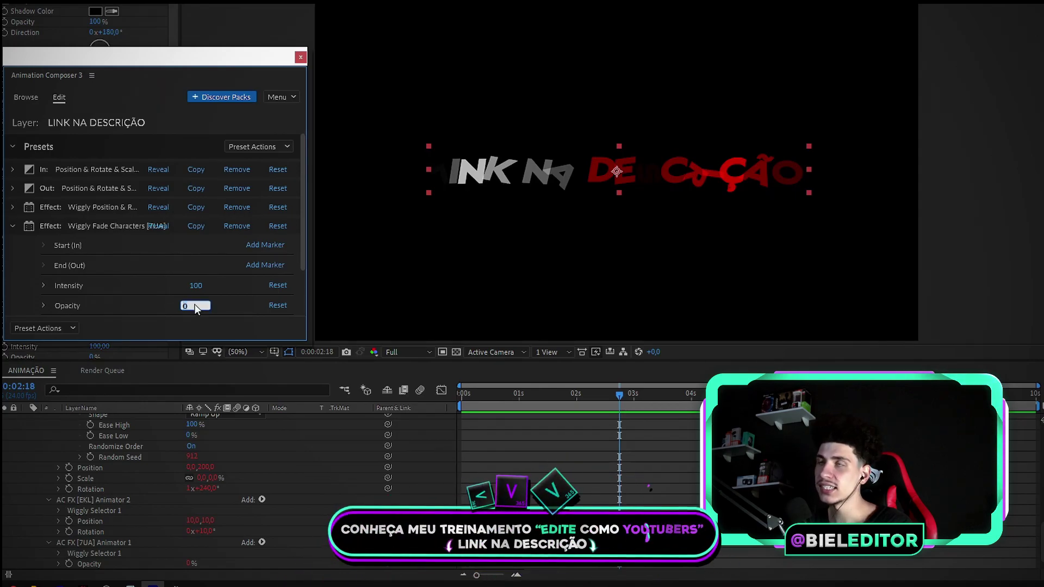
{"action": "type", "text": "65"}
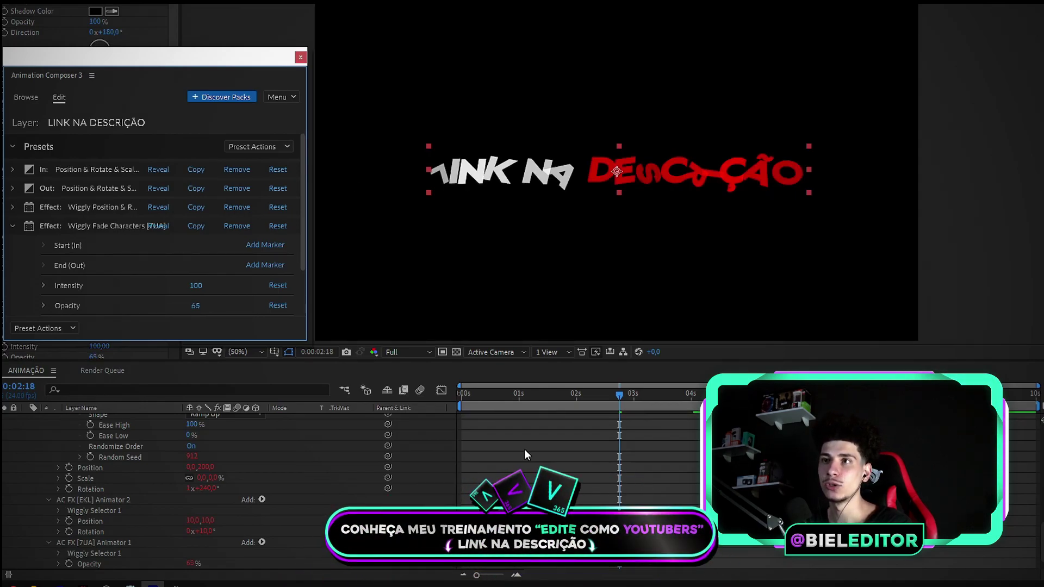
{"action": "left_click", "coordinate": [522, 449]}
{"action": "key", "text": "space"}
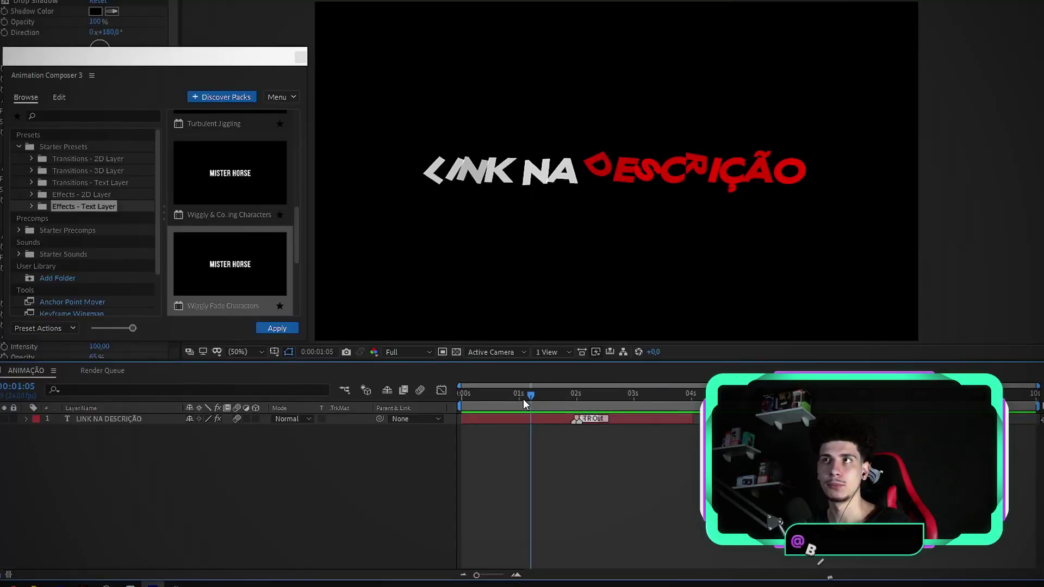
- Move the title down toward the bottom of the frame, shrink it, and play it back
{"action": "left_click_drag", "start_coordinate": [523, 397], "coordinate": [550, 393]}
{"action": "left_click", "coordinate": [496, 418]}
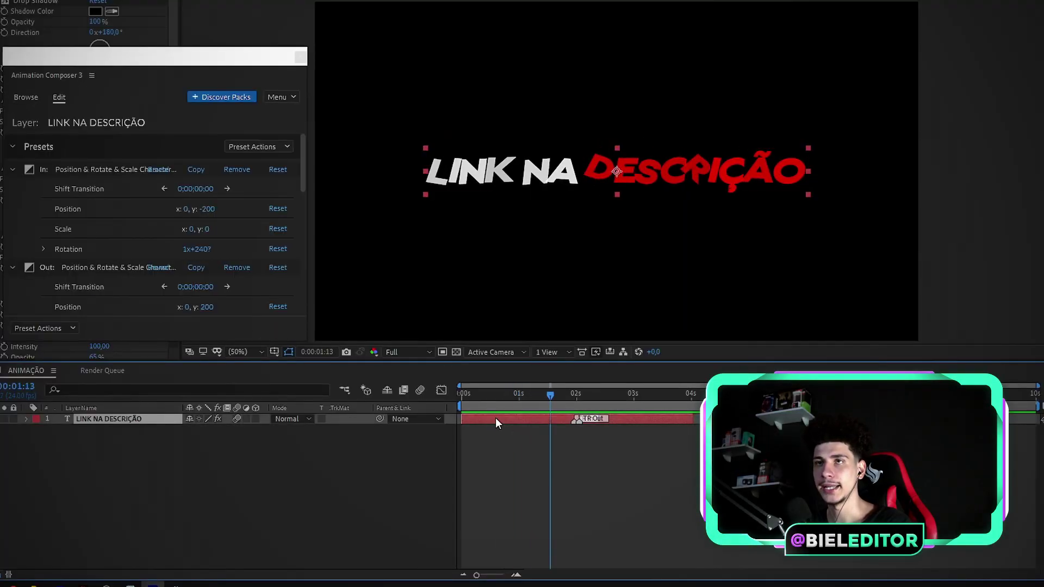
{"action": "left_click_drag", "start_coordinate": [642, 239], "coordinate": [632, 302]}
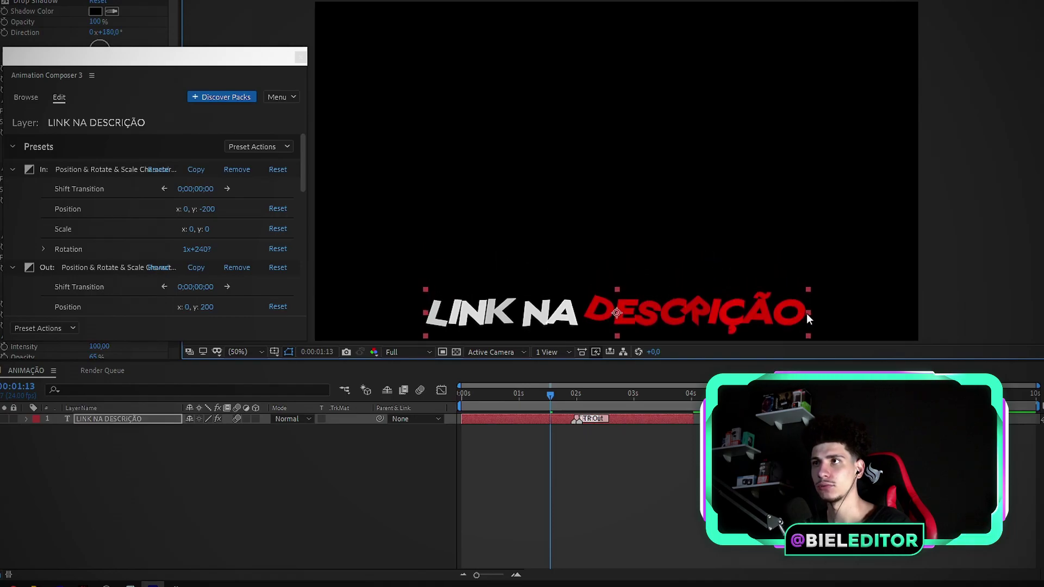
{"action": "left_click_drag", "start_coordinate": [806, 313], "coordinate": [752, 321]}
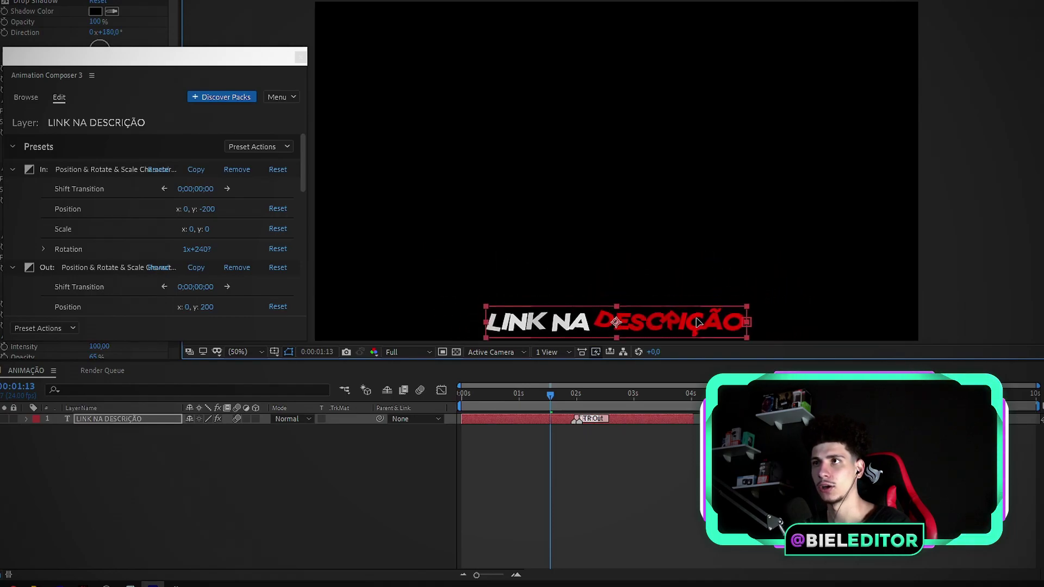
{"action": "key", "text": "space"}
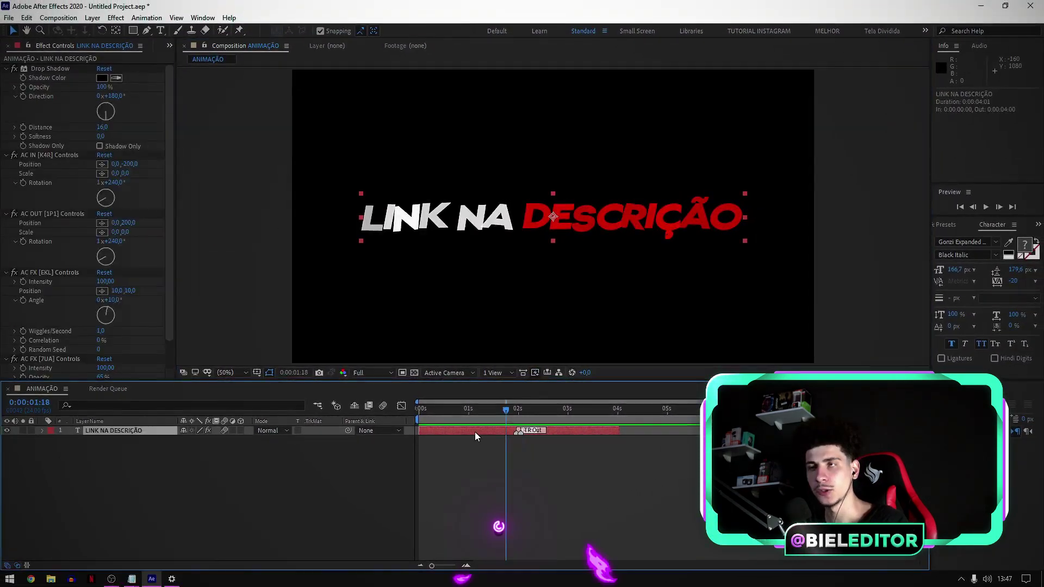
- Duplicate the title below the original as ABAIXO, enlarged to about 184%
{"action": "key", "text": "ctrl+d"}
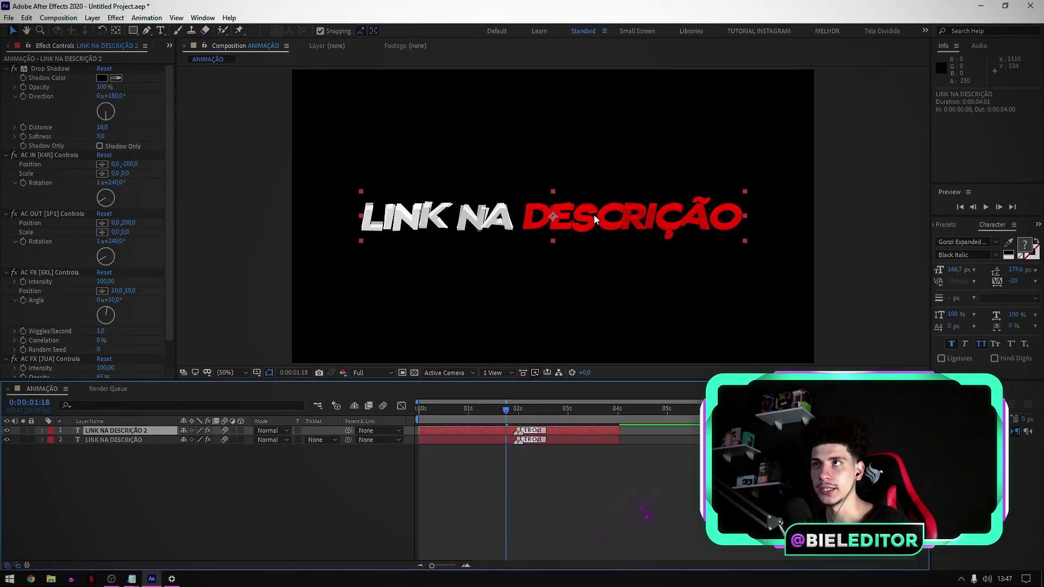
{"action": "left_click_drag", "start_coordinate": [593, 214], "coordinate": [585, 253]}
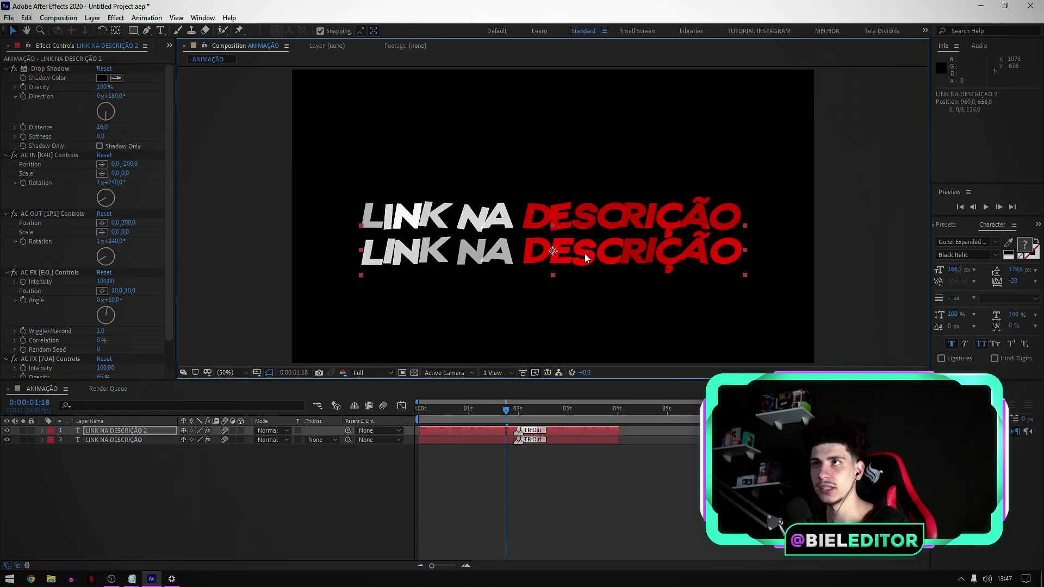
{"action": "double_click", "coordinate": [585, 253]}
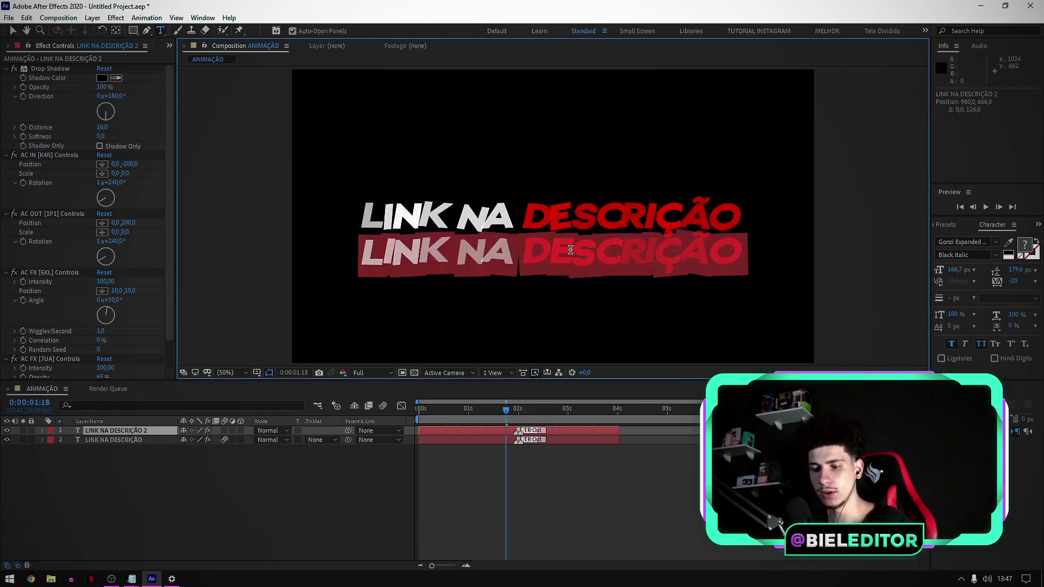
{"action": "type", "text": "aba"}
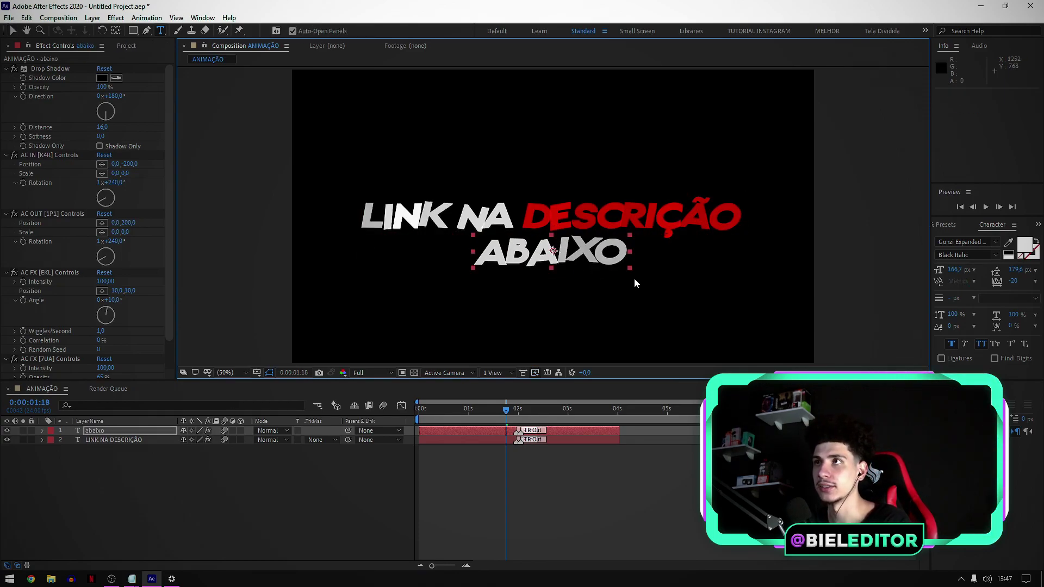
{"action": "left_click_drag", "start_coordinate": [678, 253], "coordinate": [779, 237]}
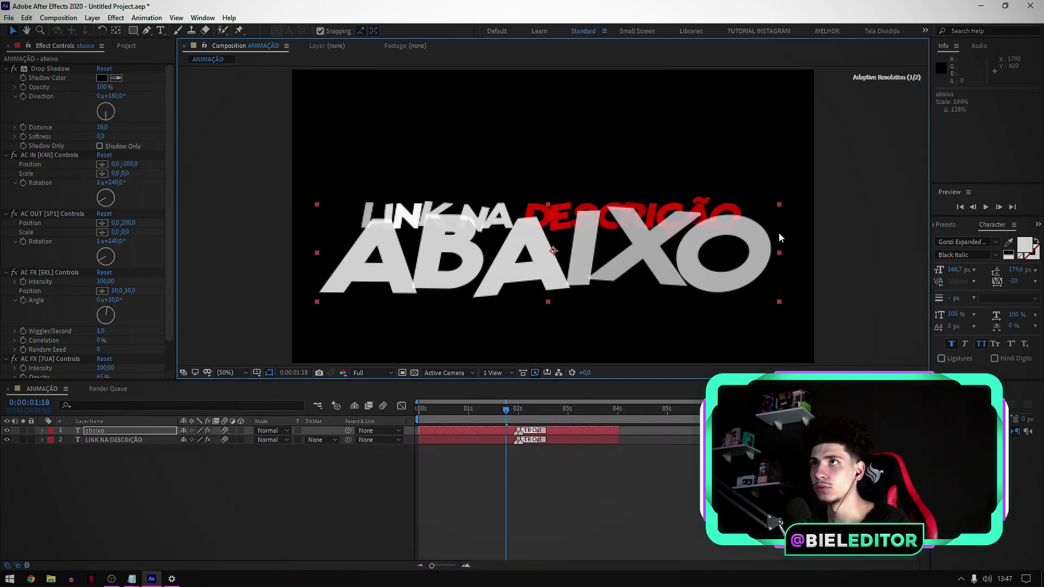
{"action": "key", "text": "shift+Down"}
{"action": "key", "text": "shift+Down"}
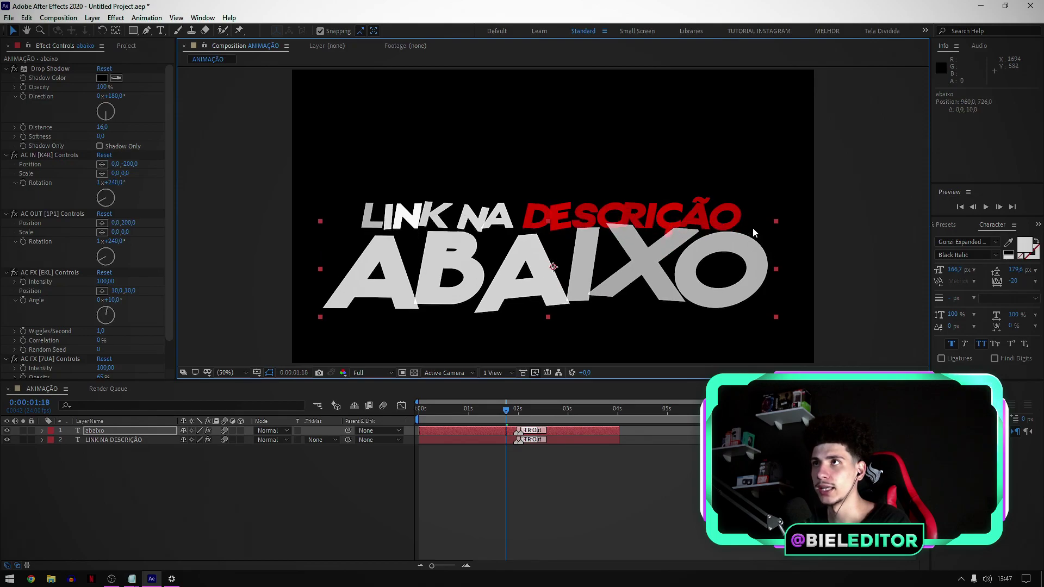
{"action": "key", "text": "shift+Down"}
- Shrink LINK NA DESCRIÇÃO to about 45%, nudge both texts up, and color ABAIXO red
{"action": "left_click", "coordinate": [679, 216]}
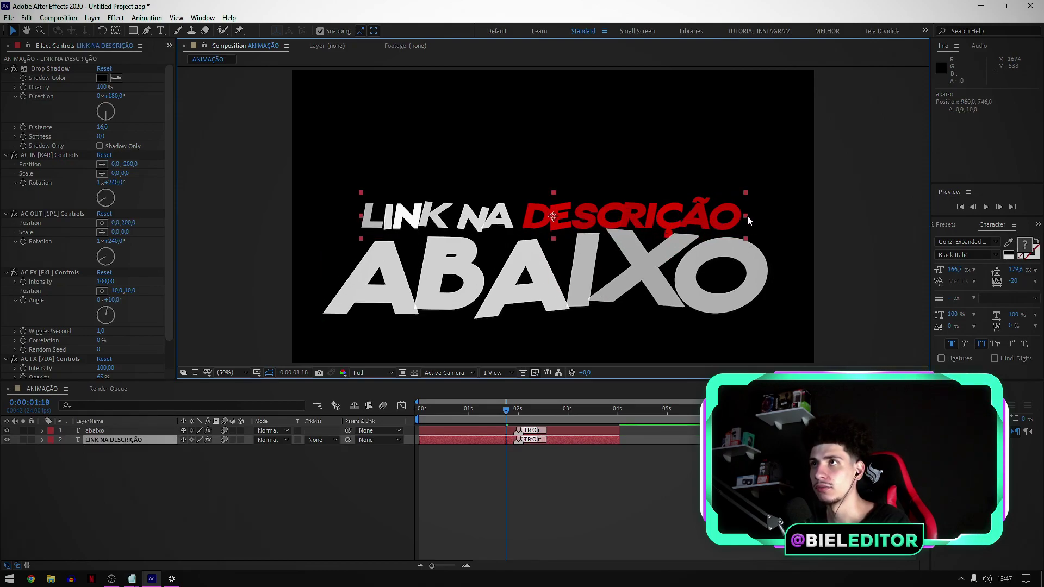
{"action": "left_click_drag", "start_coordinate": [748, 224], "coordinate": [687, 224]}
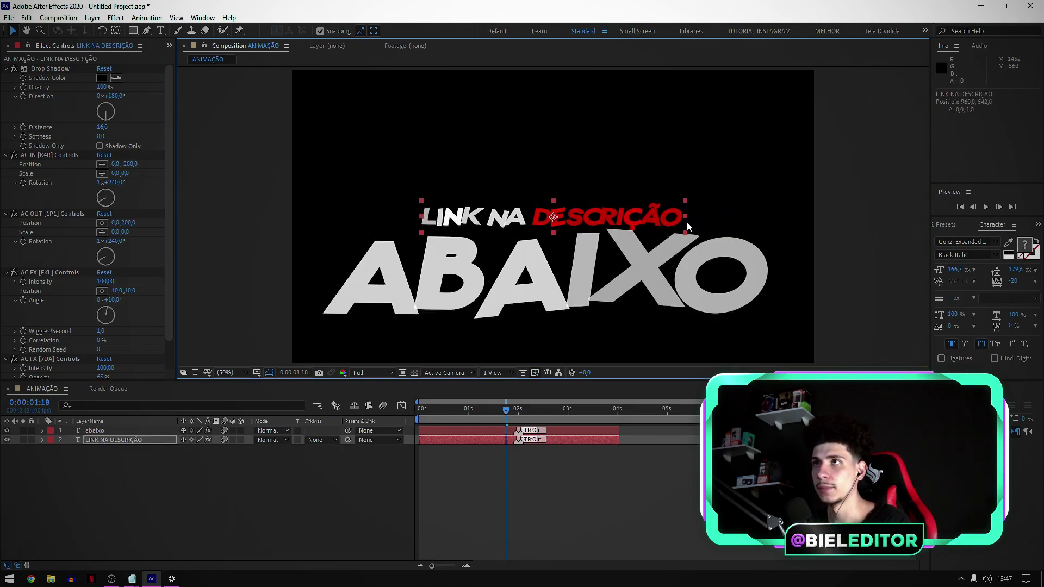
{"action": "left_click", "coordinate": [113, 429], "text": "shift"}
{"action": "key", "text": "shift+Up"}
{"action": "key", "text": "shift+Up"}
{"action": "key", "text": "shift+Up"}
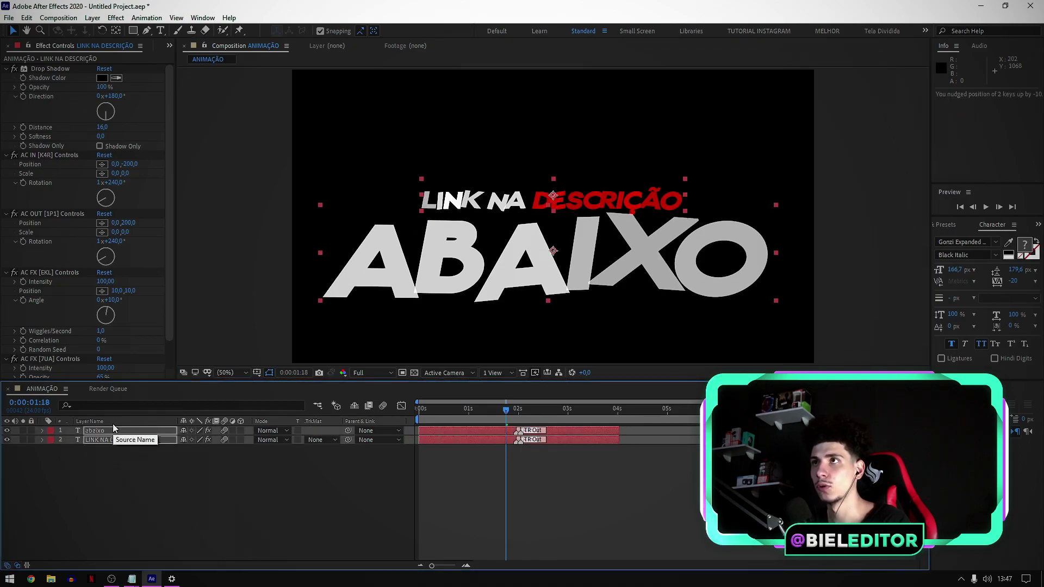
{"action": "key", "text": "shift+Up"}
{"action": "key", "text": "shift+Up"}
{"action": "key", "text": "shift+Up"}
{"action": "key", "text": "shift+Up"}
{"action": "key", "text": "shift+Up"}
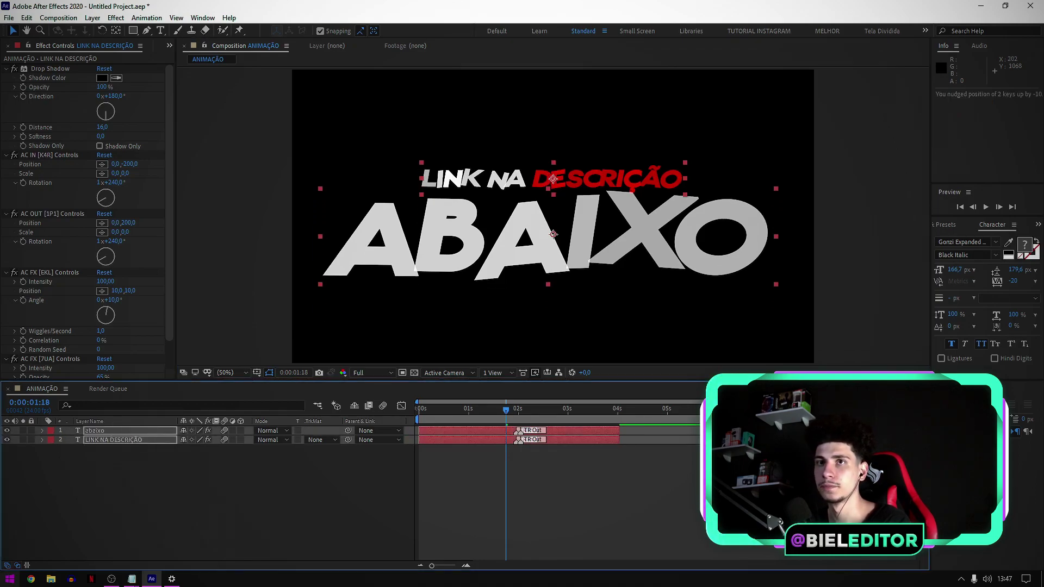
{"action": "key", "text": "ctrl+shift+a"}
{"action": "left_click", "coordinate": [1022, 244]}
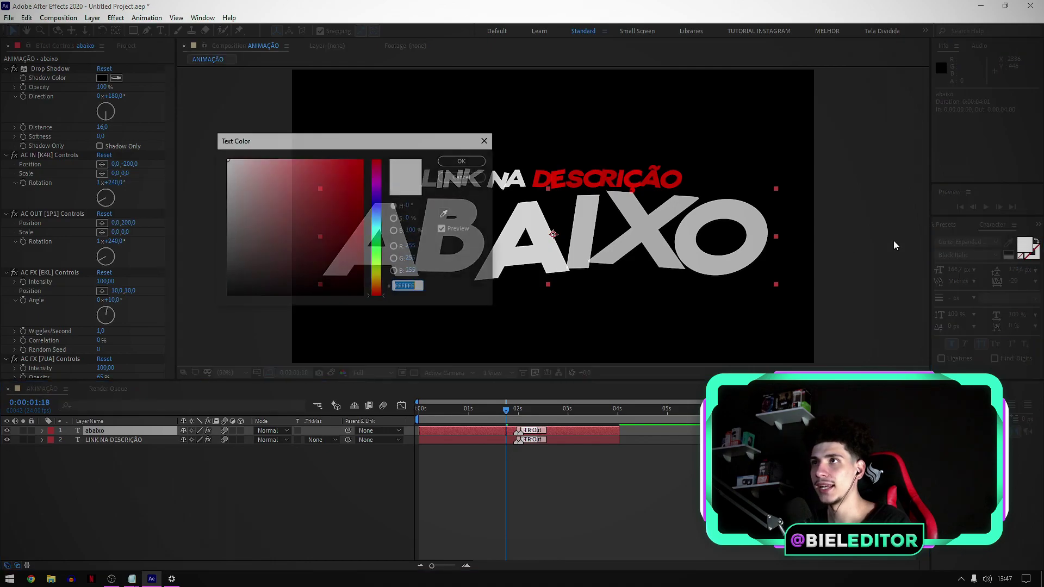
{"action": "key", "text": "Return"}
{"action": "key", "text": "space"}
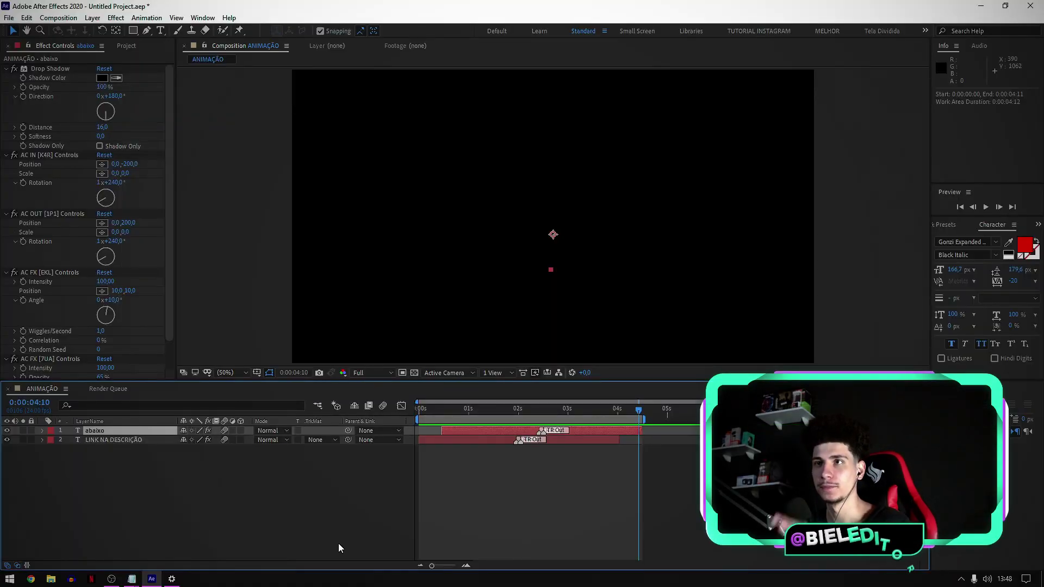
{"action": "left_click_drag", "start_coordinate": [480, 414], "coordinate": [526, 412]}
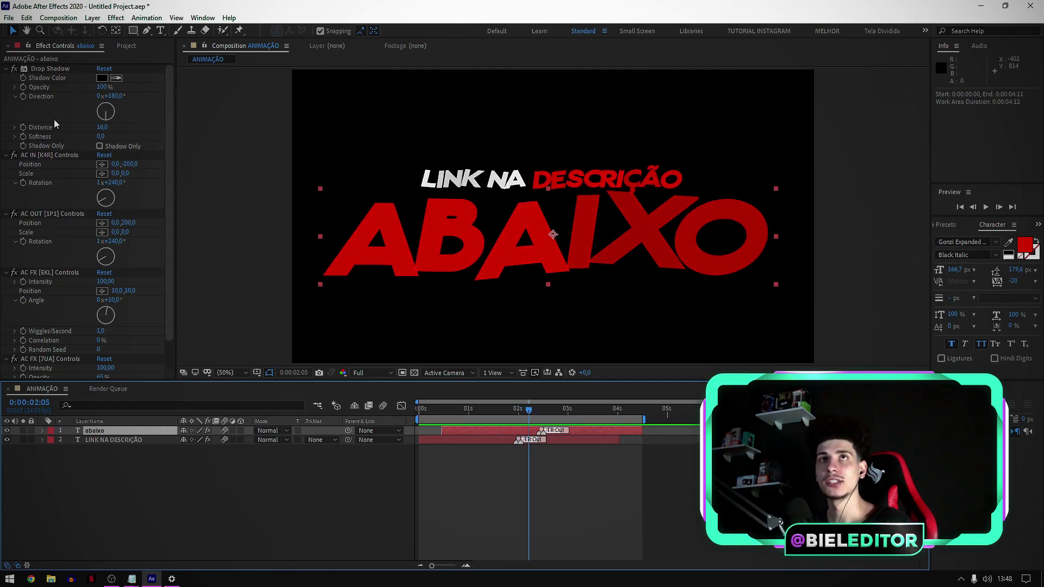
- Add the ANIMAÇÃO composition to the Render Queue via File > Export
{"action": "left_click", "coordinate": [126, 47]}
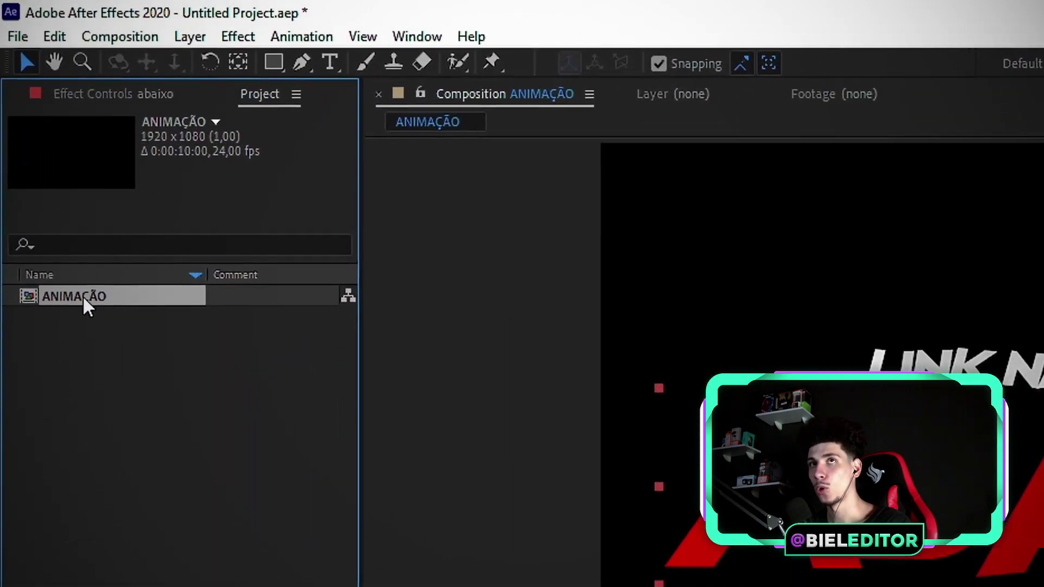
{"action": "left_click", "coordinate": [22, 37]}
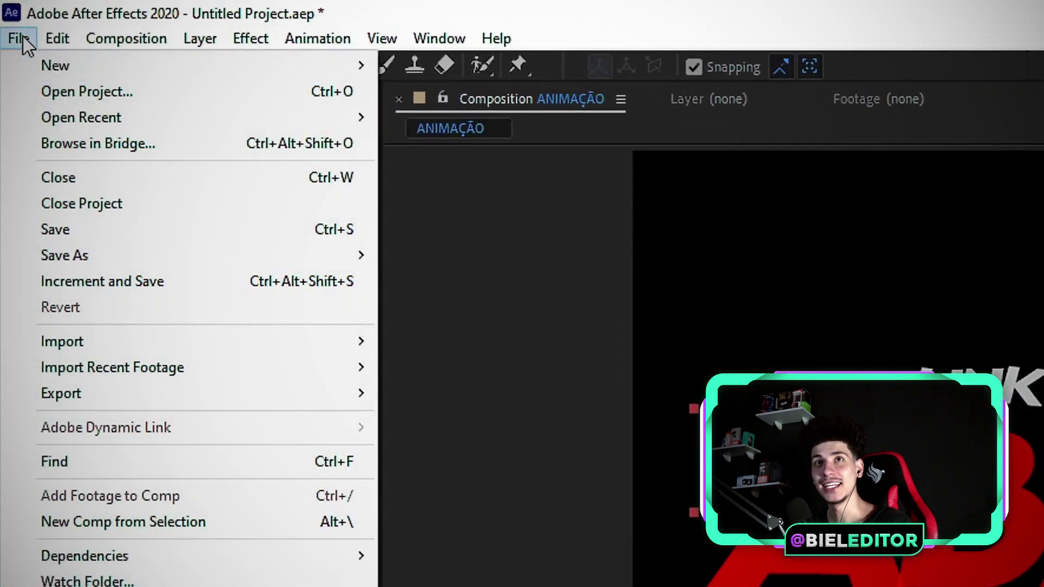
{"action": "mouse_move", "coordinate": [83, 400]}
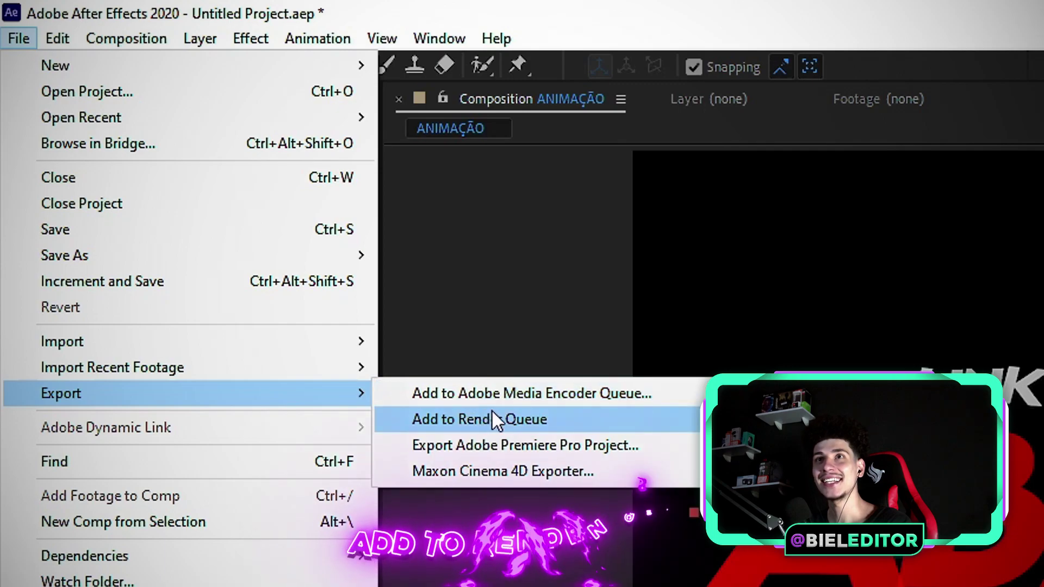
{"action": "left_click", "coordinate": [517, 421]}
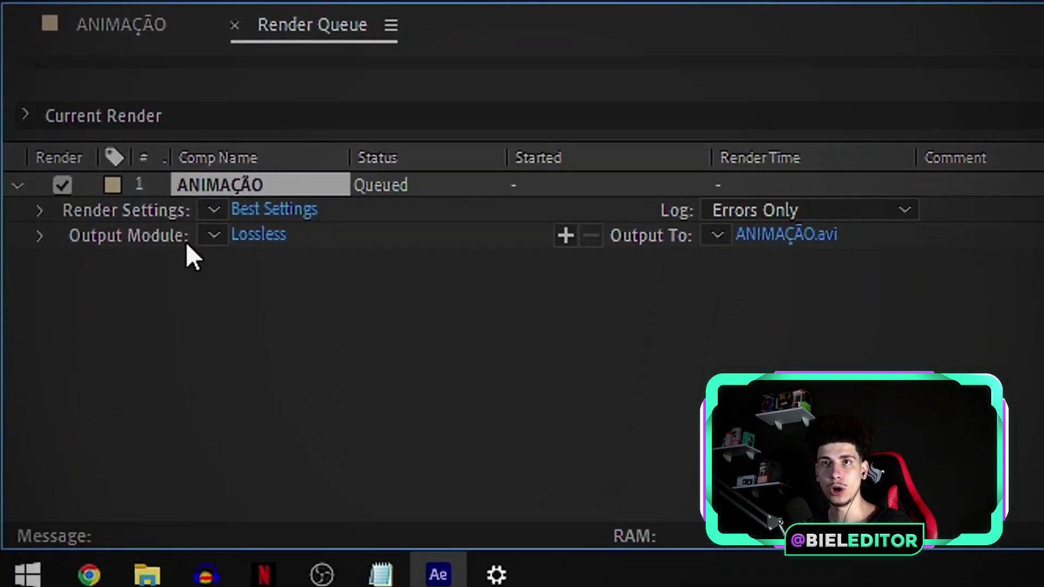
- Set the output module to QuickTime format with RGB + Alpha channels
{"action": "left_click", "coordinate": [257, 225]}
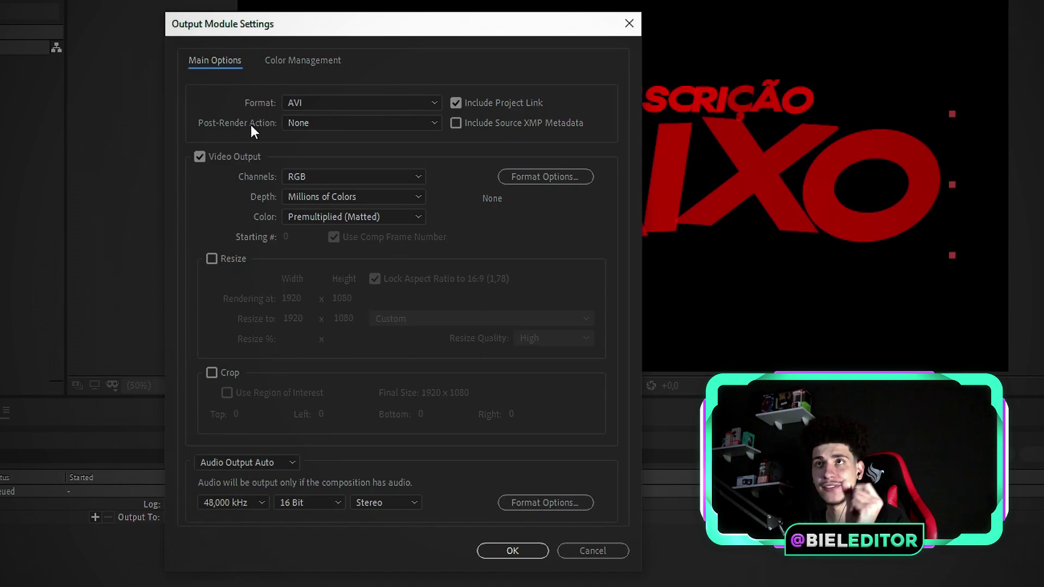
{"action": "left_click", "coordinate": [305, 102]}
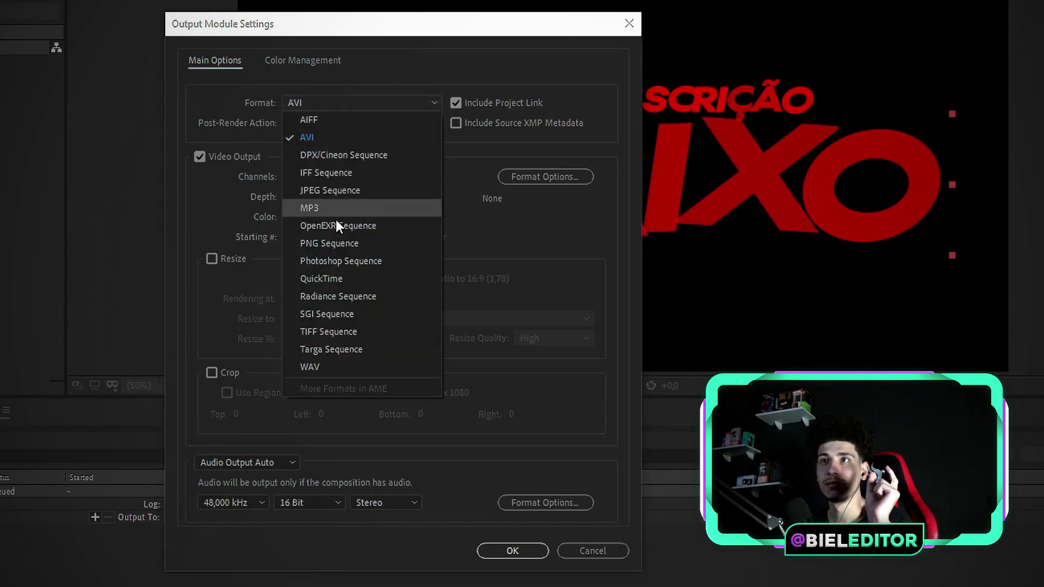
{"action": "left_click", "coordinate": [331, 278]}
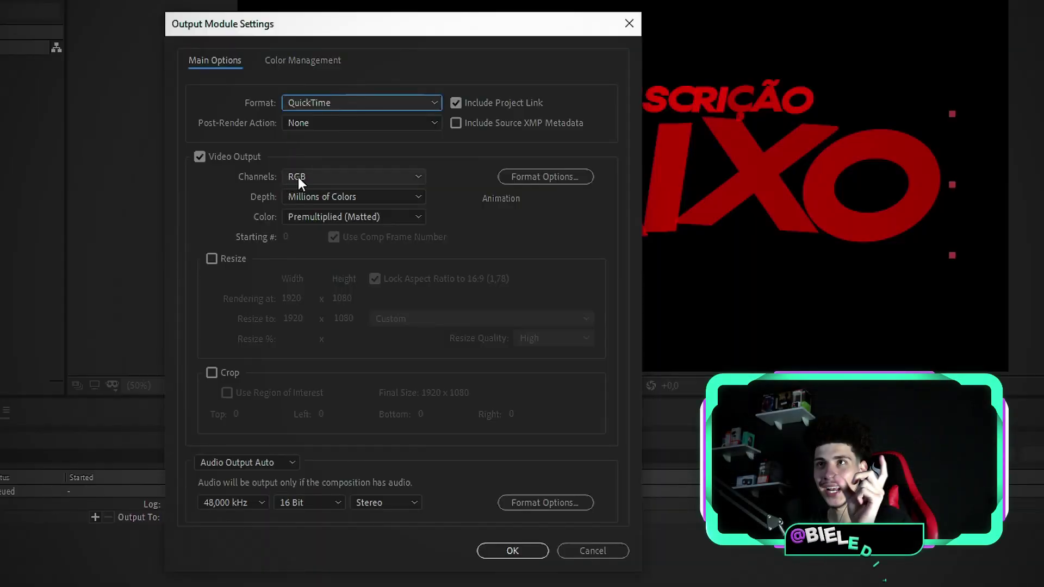
{"action": "left_click", "coordinate": [298, 177]}
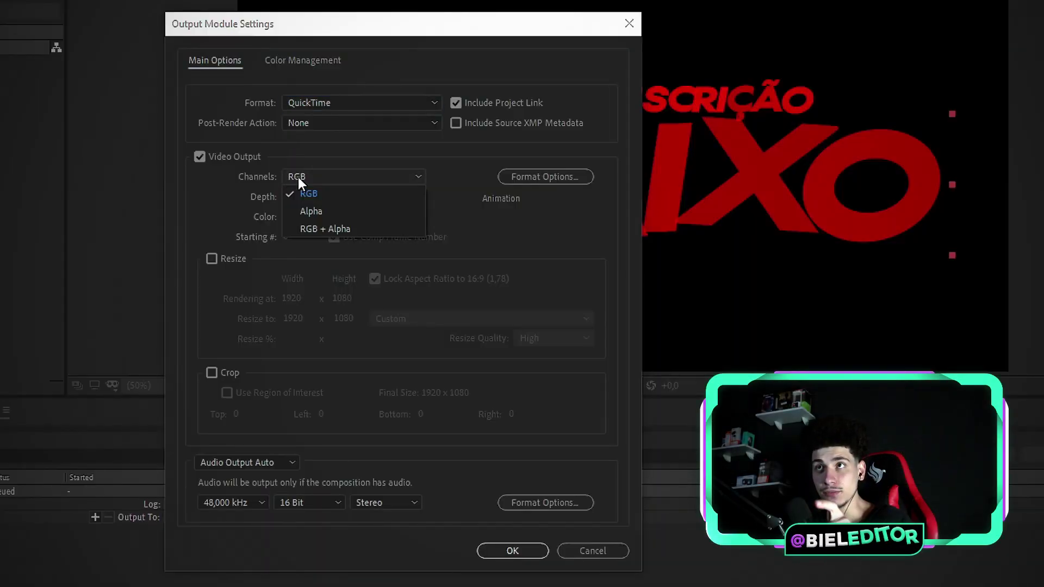
{"action": "left_click", "coordinate": [312, 230]}
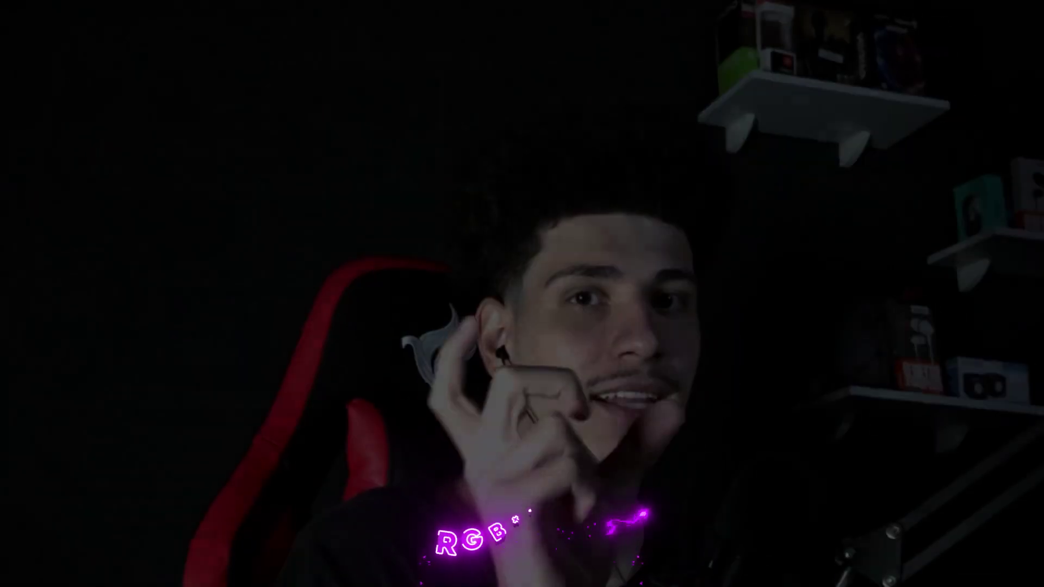
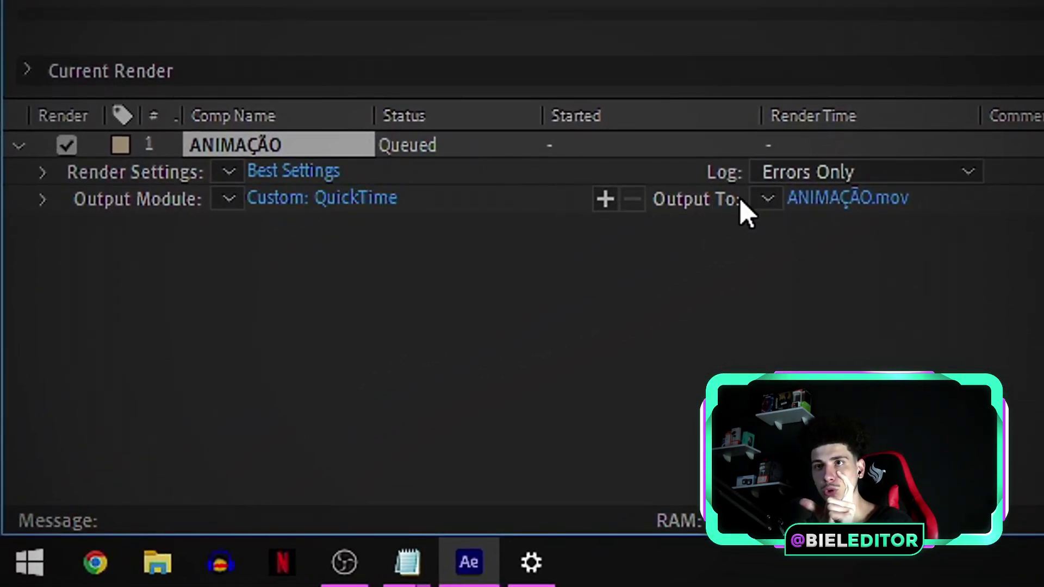
- Set the ANIMAÇÃO output file to LINK DA DESCRIÇÃO.mov and render it from the Render Queue
{"action": "left_click", "coordinate": [848, 205]}
{"action": "type", "text": "LINK DA DESCRIÇÃO"}
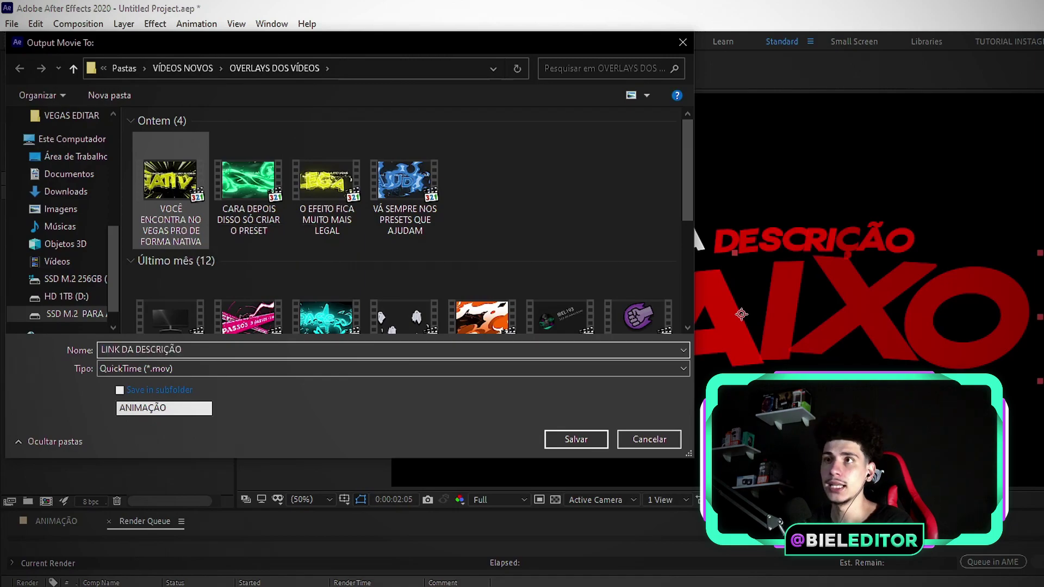
{"action": "key", "text": "Return"}
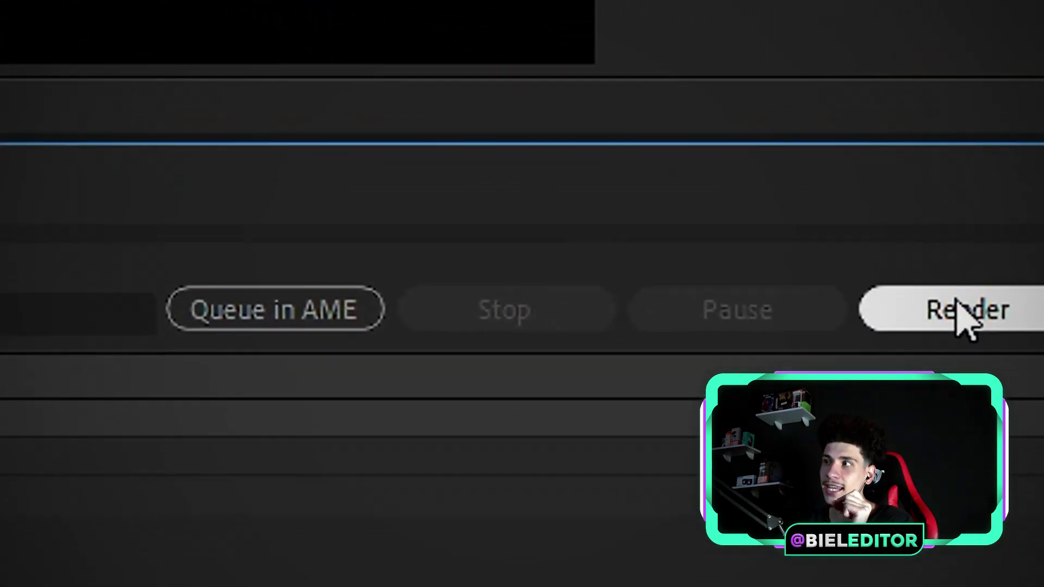
{"action": "left_click", "coordinate": [1041, 563]}
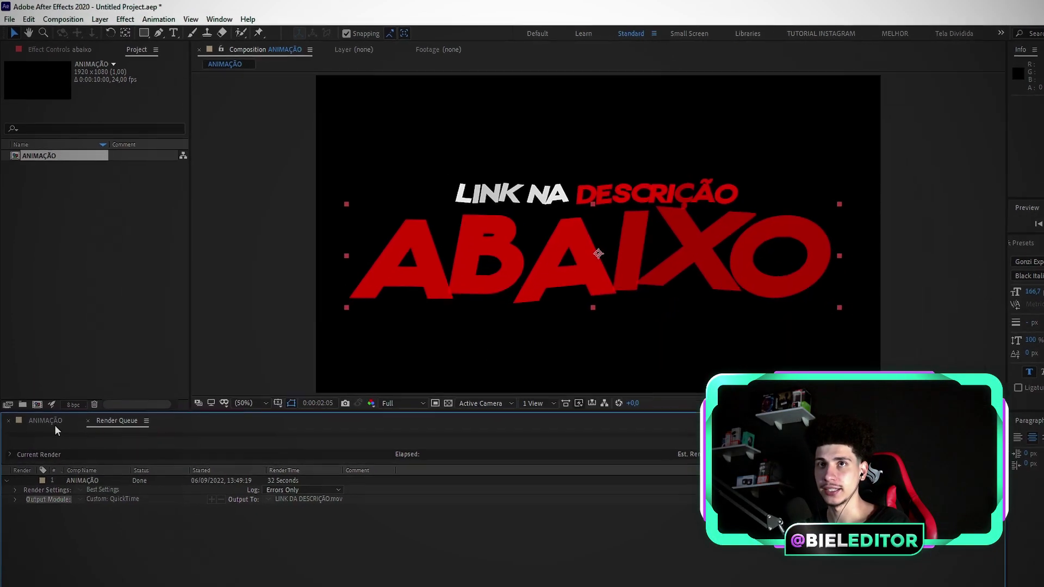
- From the ANIMAÇÃO timeline, save the After Effects project to the Área de Trabalho (Desktop) folder
{"action": "left_click", "coordinate": [42, 389]}
{"action": "key", "text": "ctrl+s"}
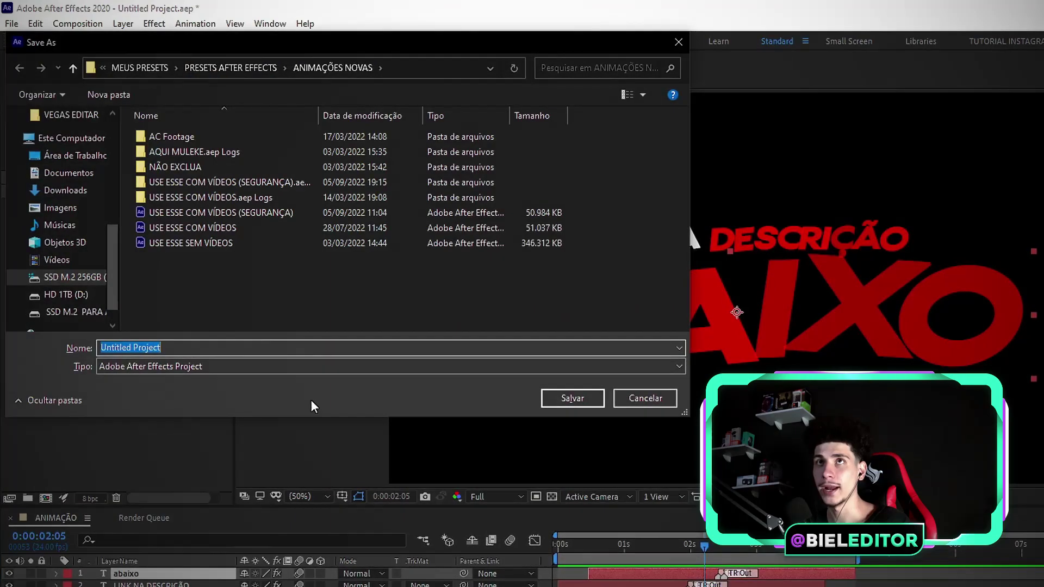
{"action": "left_click", "coordinate": [75, 156]}
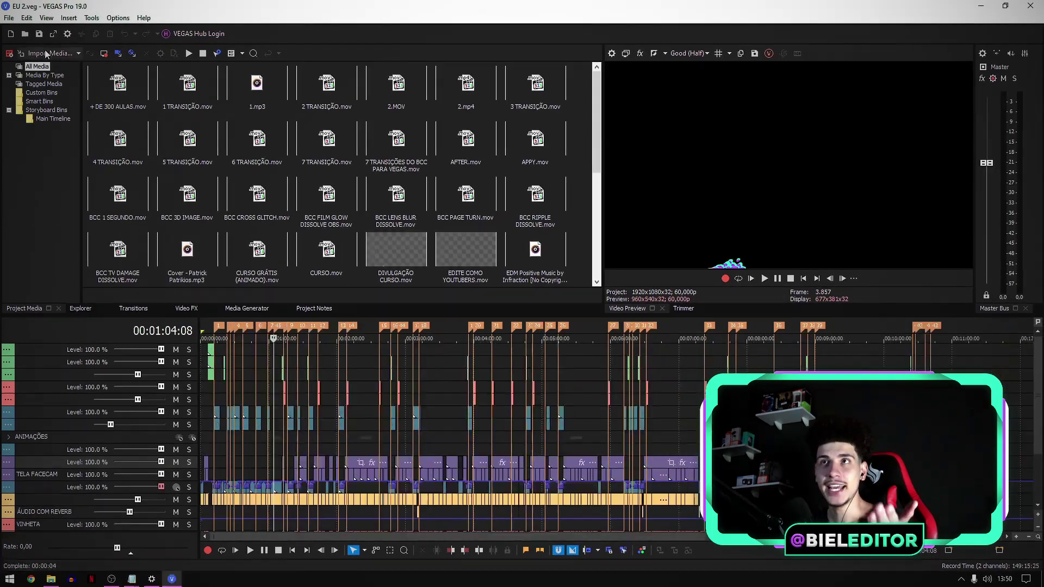
- Import LINK DA DESCRIÇÃO.mov from VÍDEOS NOVOS > OVERLAYS DOS VÍDEOS into the project media
{"action": "left_click", "coordinate": [45, 50]}
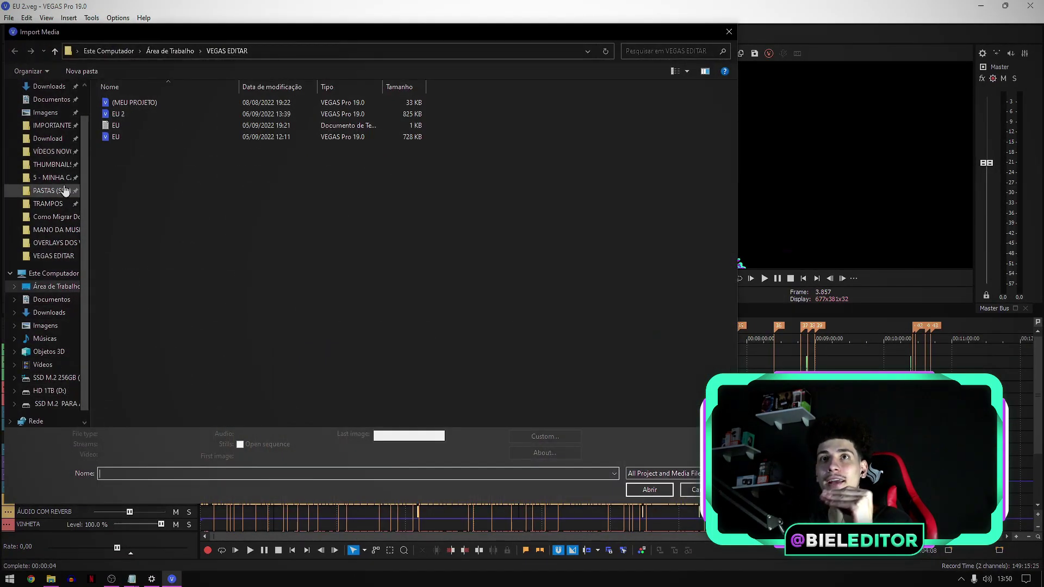
{"action": "left_click", "coordinate": [56, 155]}
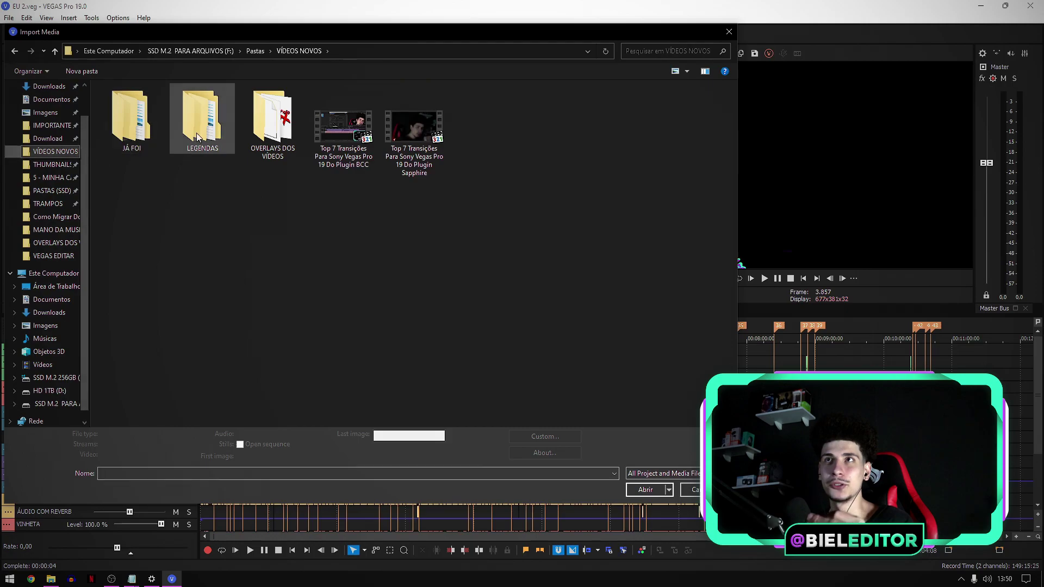
{"action": "double_click", "coordinate": [298, 131]}
{"action": "double_click", "coordinate": [142, 128]}
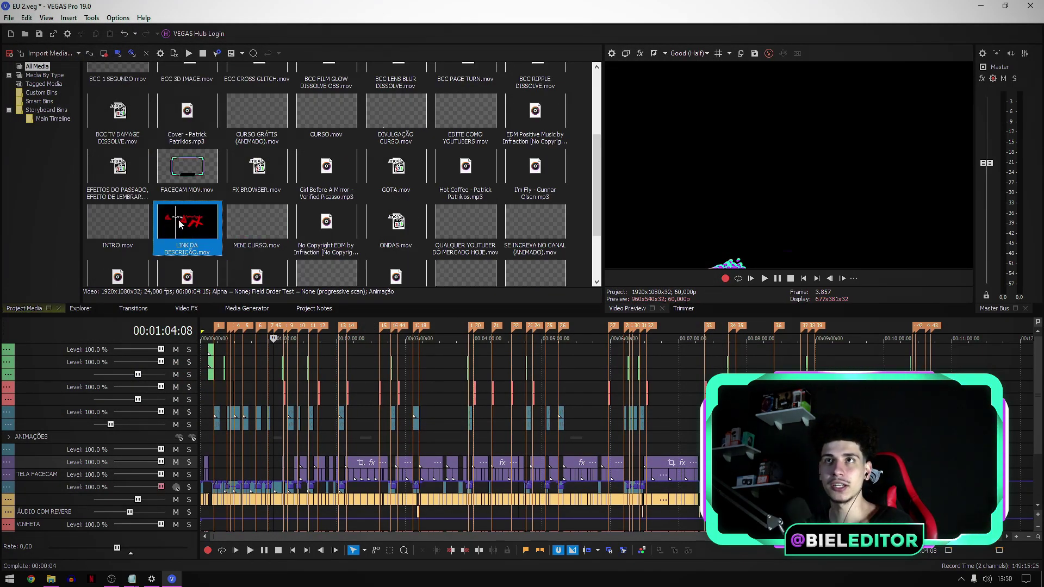
- Set the clip's alpha channel to Premultiplied (dirty) in its media properties
{"action": "right_click", "coordinate": [186, 223]}
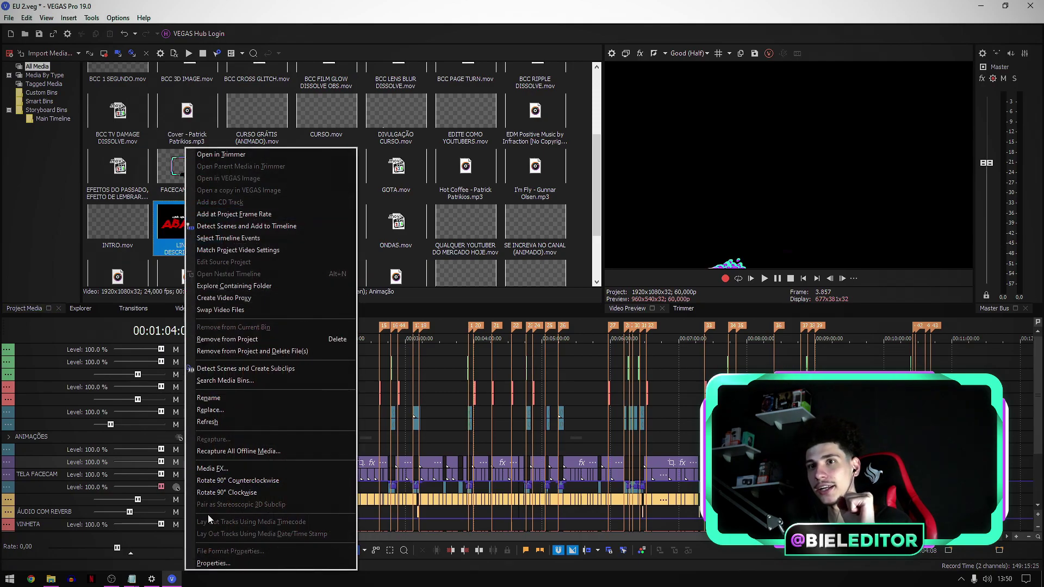
{"action": "left_click", "coordinate": [221, 562]}
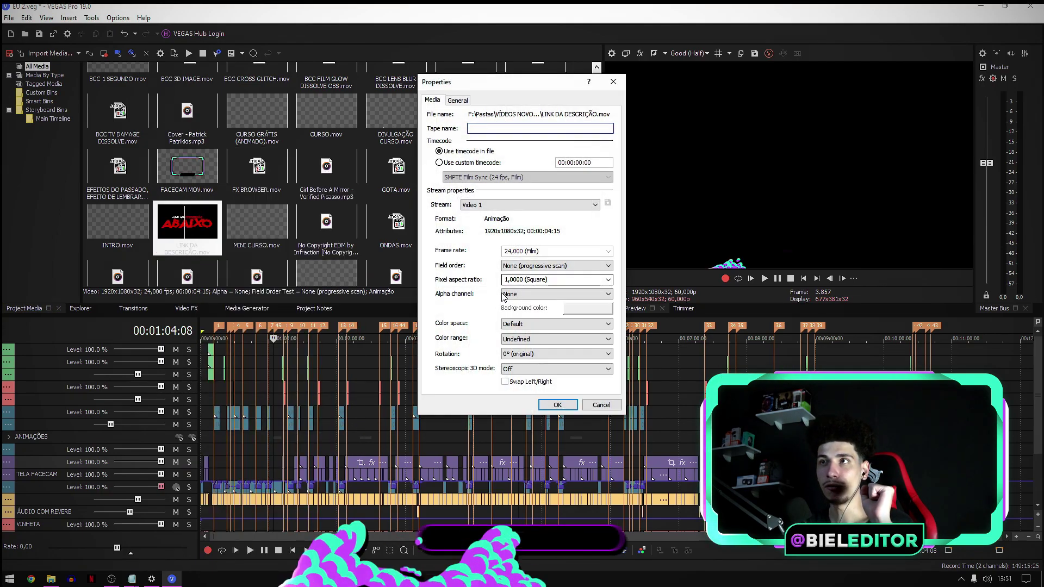
{"action": "left_click", "coordinate": [555, 294]}
{"action": "left_click", "coordinate": [527, 331]}
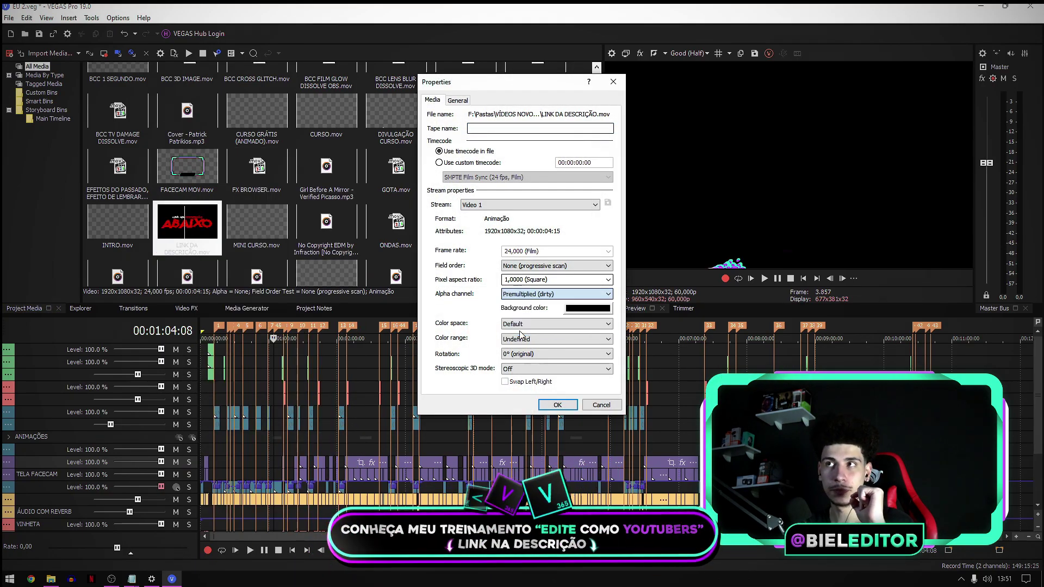
{"action": "left_click", "coordinate": [557, 404]}
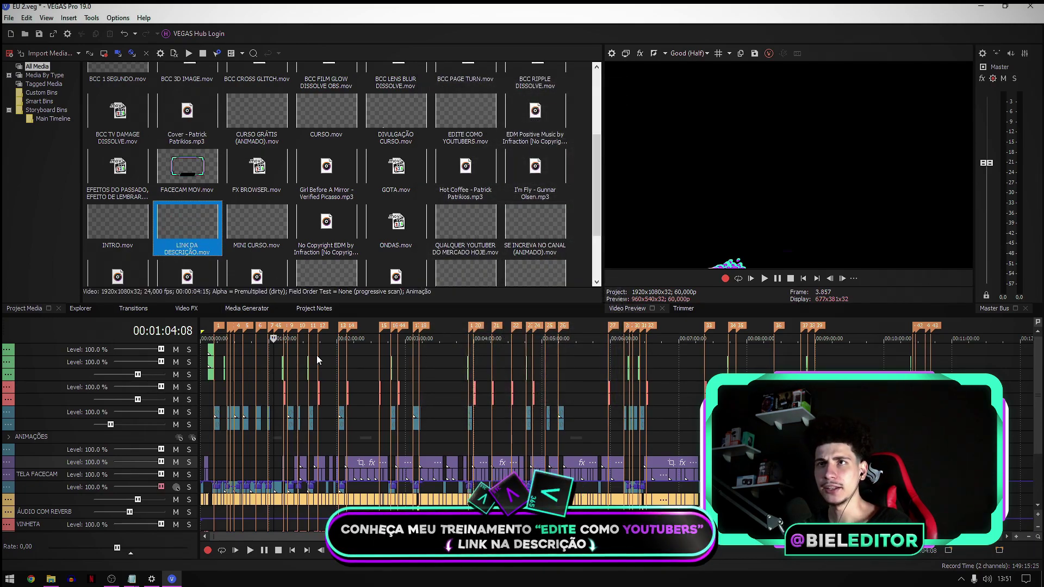
- Collapse the ANIMAÇÕES group, drop LINK DA DESCRIÇÃO near 01:05, and preview it at 00:01:06:04
{"action": "left_click", "coordinate": [267, 348]}
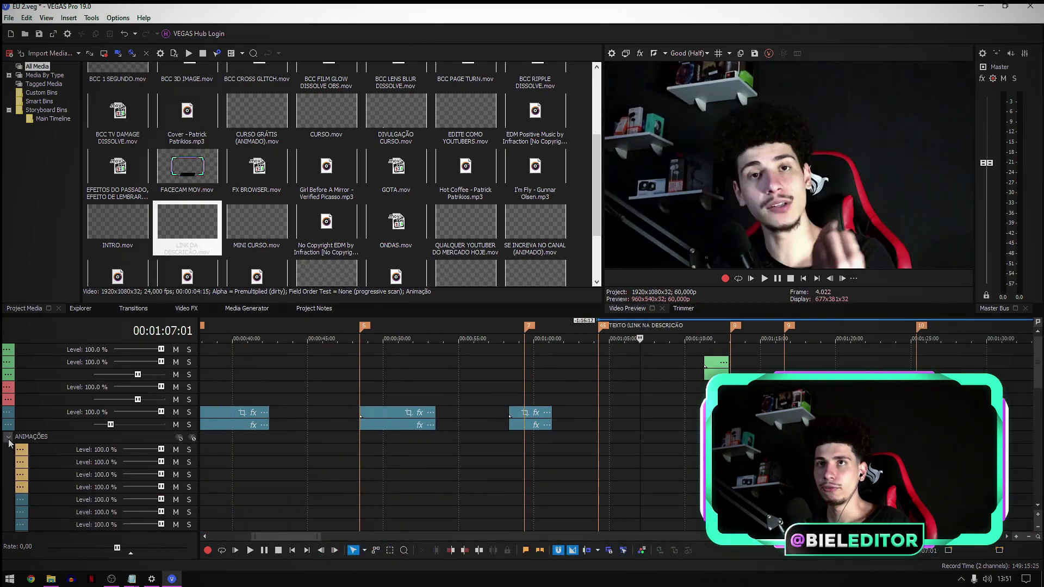
{"action": "left_click", "coordinate": [9, 438]}
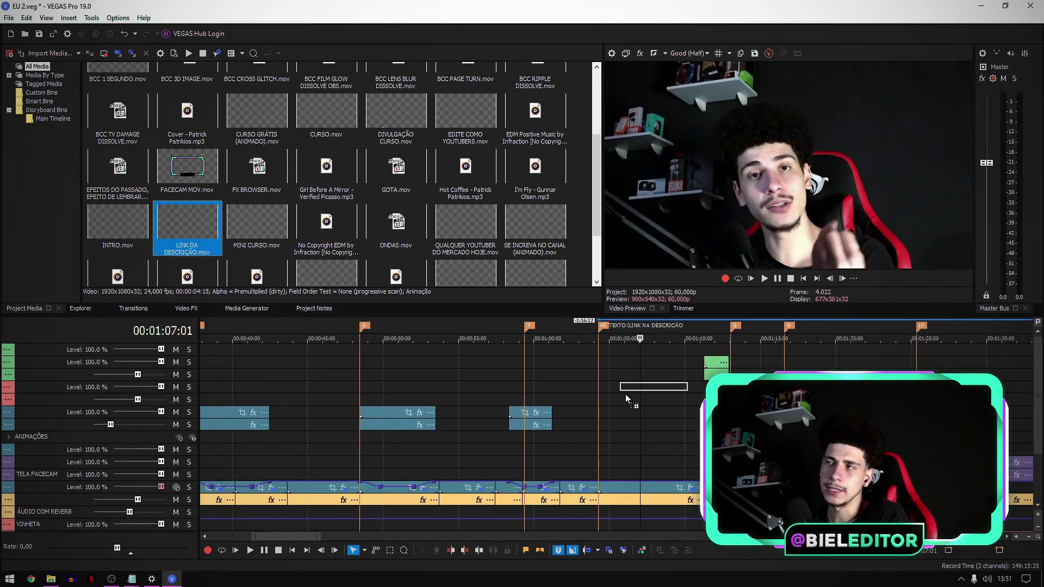
{"action": "left_click_drag", "start_coordinate": [626, 397], "coordinate": [607, 391]}
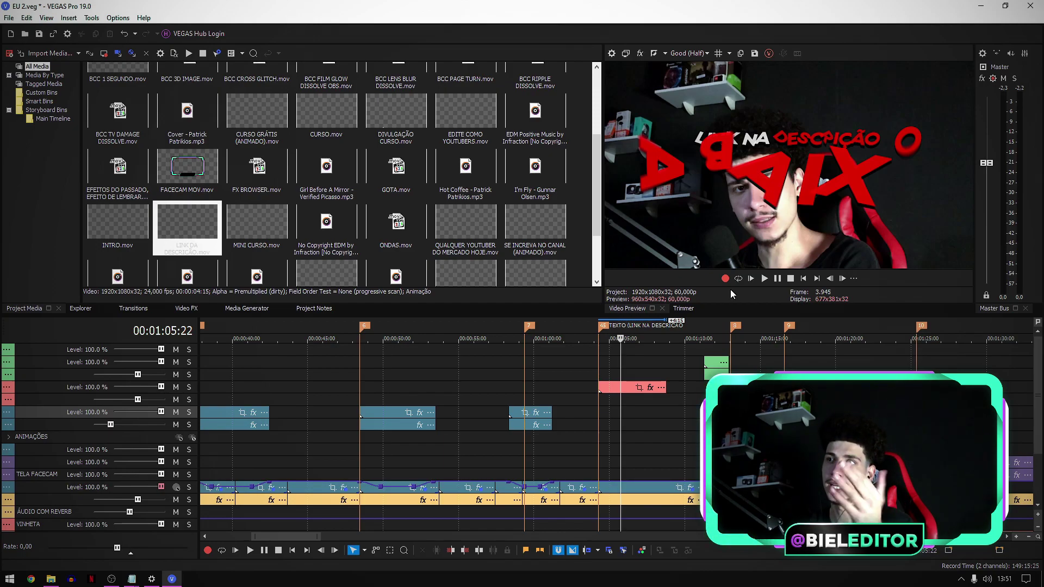
{"action": "left_click_drag", "start_coordinate": [627, 419], "coordinate": [626, 419]}
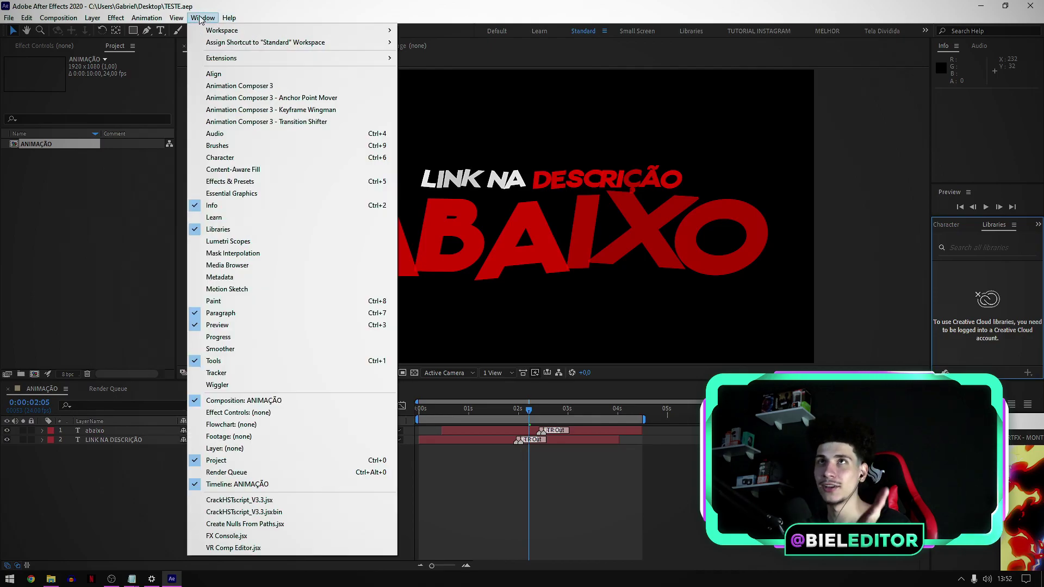
- Switch After Effects to the Default workspace
{"action": "mouse_move", "coordinate": [220, 60]}
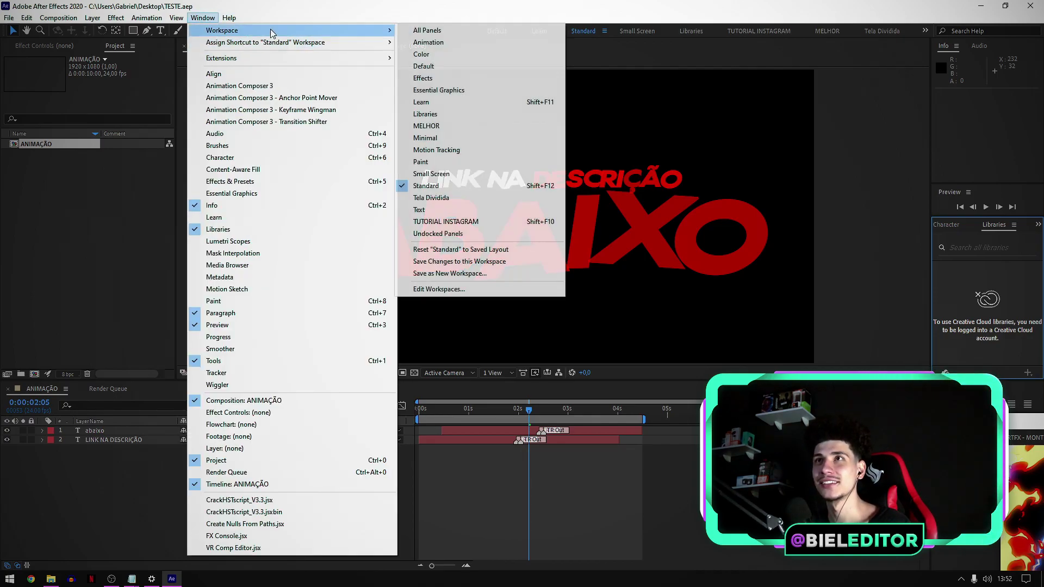
{"action": "left_click", "coordinate": [427, 66]}
{"action": "left_click", "coordinate": [553, 385]}
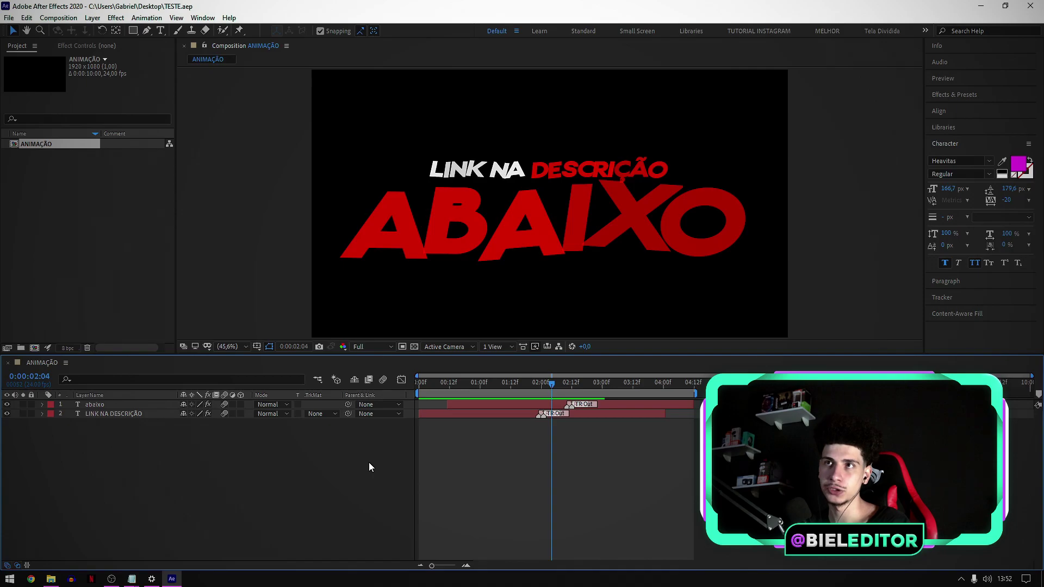
- Start a Save As onto the existing TESTE project file, then cancel without saving
{"action": "key", "text": "ctrl+shift+s"}
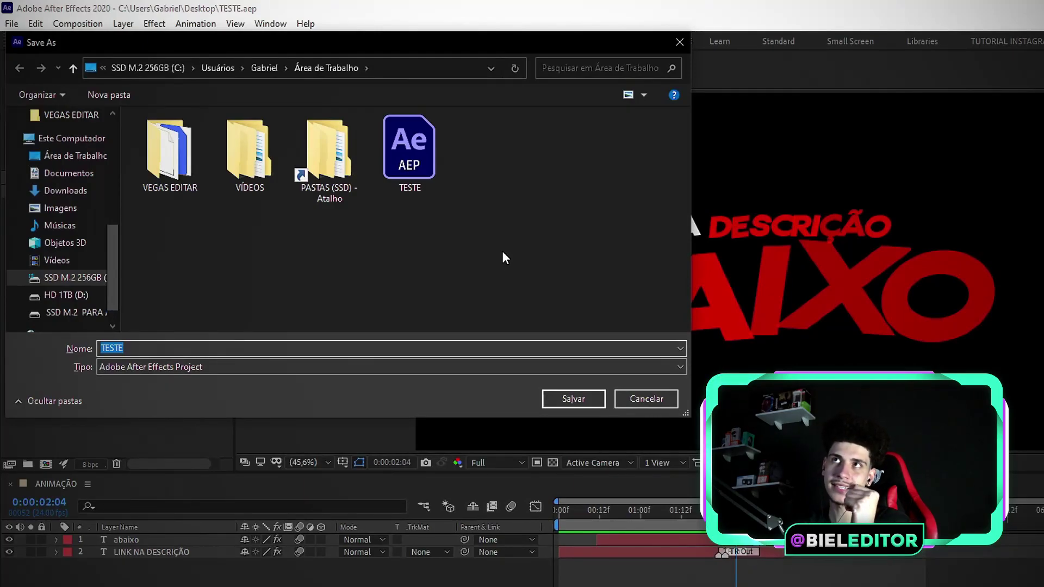
{"action": "left_click", "coordinate": [401, 171]}
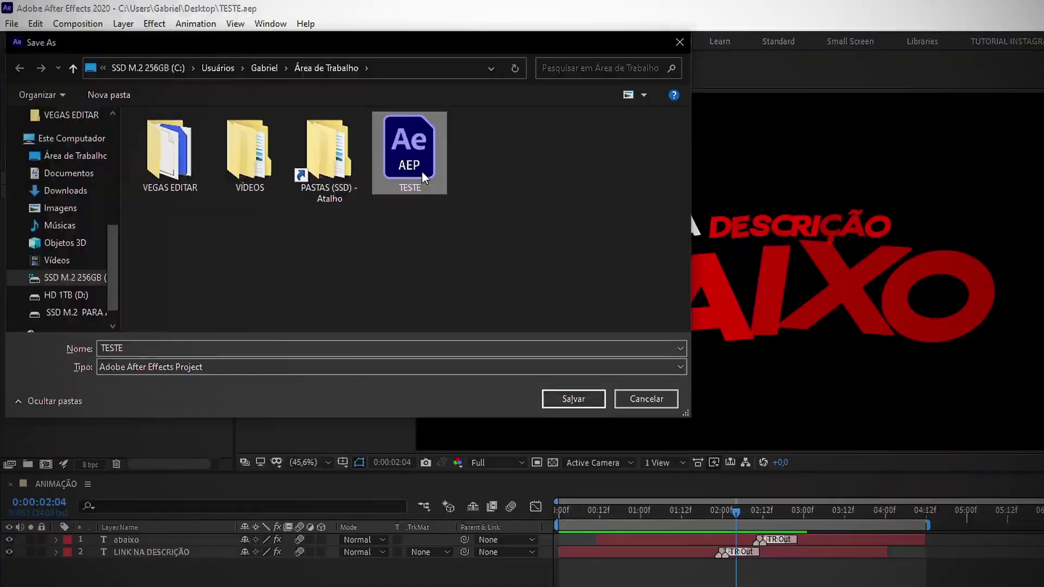
{"action": "left_click", "coordinate": [648, 401]}
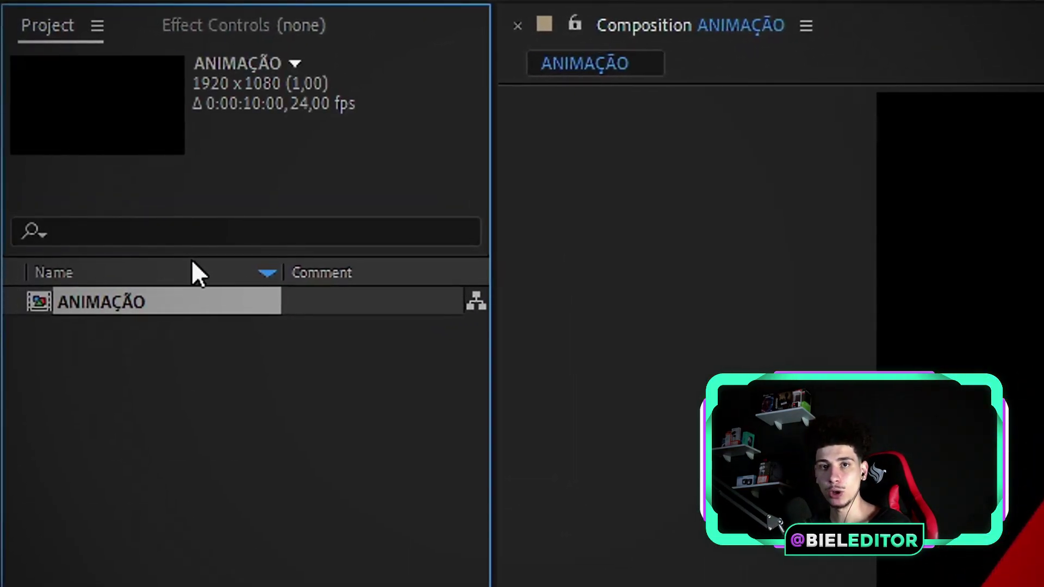
- Duplicate ANIMAÇÃO as ANIMAÇÃO 2 and delete its abaixo text layer
{"action": "key", "text": "ctrl+v"}
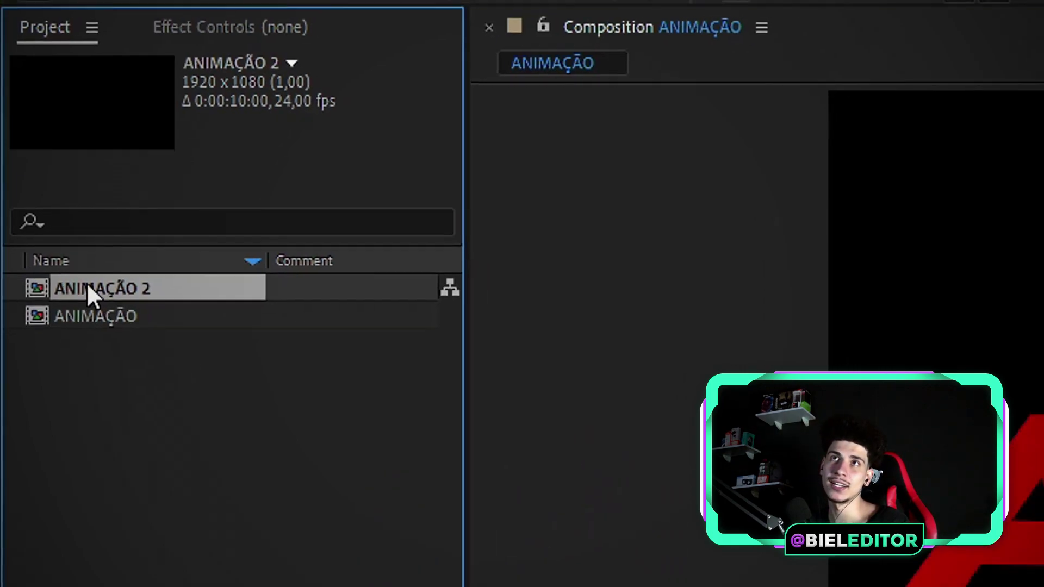
{"action": "double_click", "coordinate": [109, 302]}
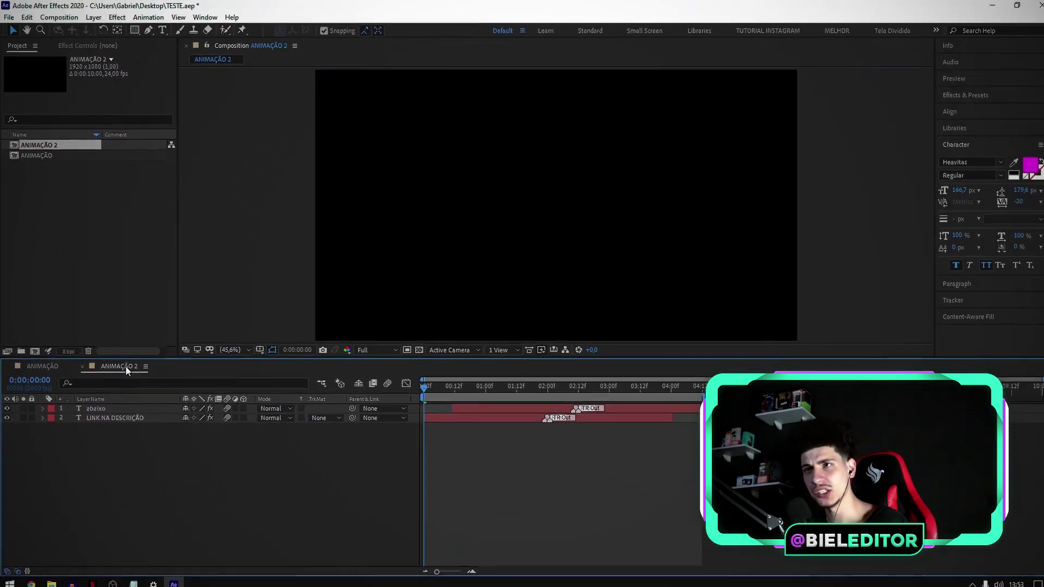
{"action": "left_click", "coordinate": [531, 385]}
{"action": "left_click_drag", "start_coordinate": [531, 385], "coordinate": [559, 389]}
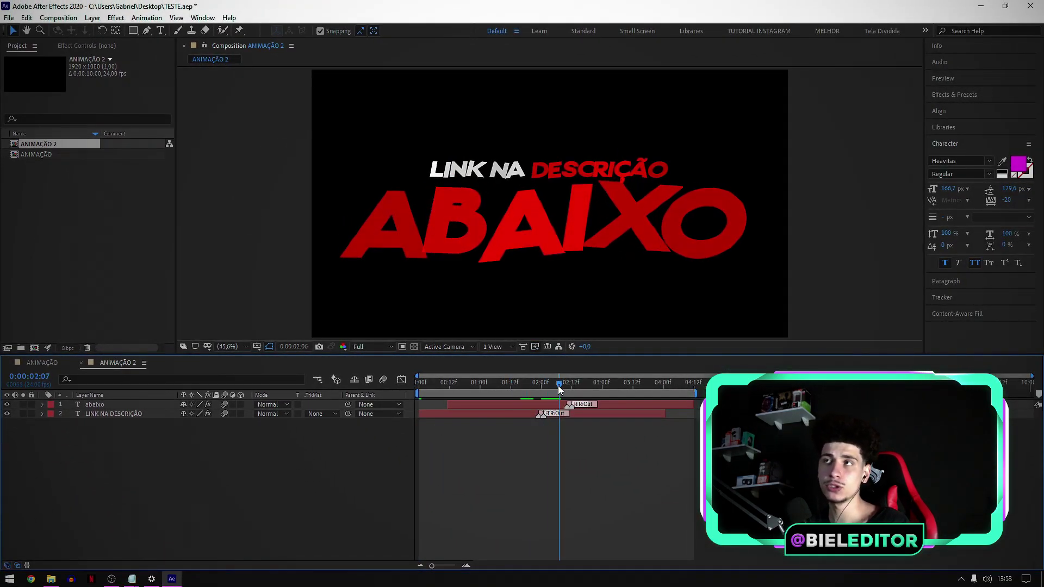
{"action": "left_click", "coordinate": [540, 257]}
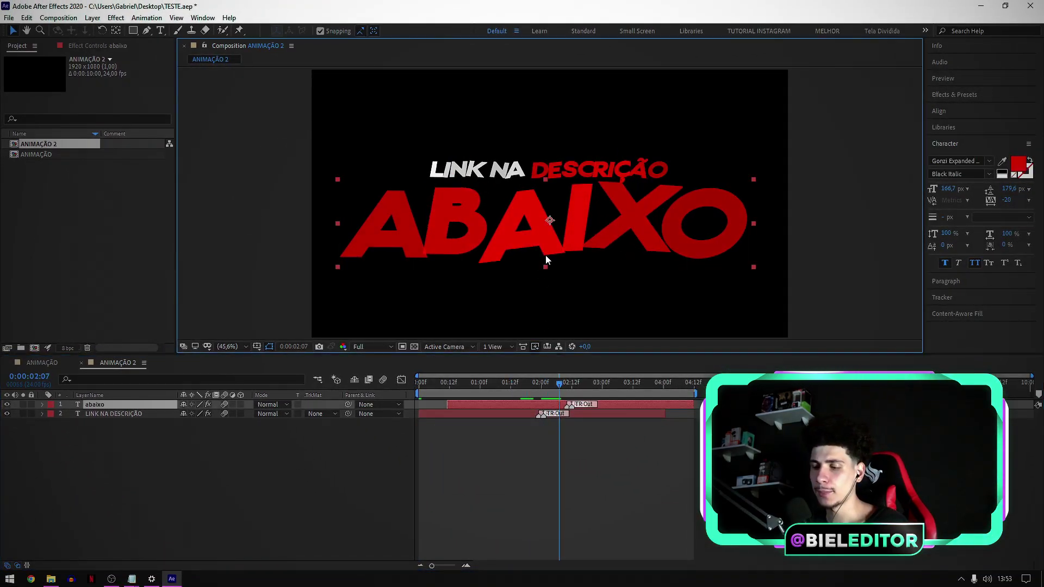
{"action": "key", "text": "Delete"}
- Drag the LINK NA DESCRIÇÃO text down to the bottom of the frame
{"action": "left_click", "coordinate": [597, 172]}
{"action": "mouse_move", "coordinate": [598, 173]}
{"action": "left_mouse_down"}
{"action": "mouse_move", "coordinate": [598, 315]}
{"action": "mouse_move", "coordinate": [646, 325]}
{"action": "mouse_move", "coordinate": [609, 324]}
{"action": "left_mouse_up"}
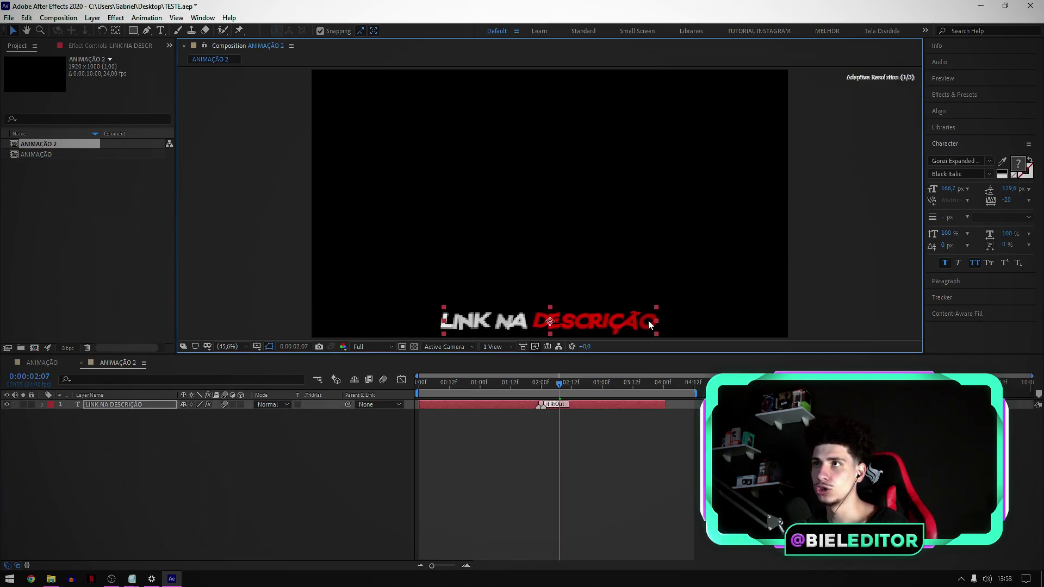
{"action": "left_click", "coordinate": [565, 413]}
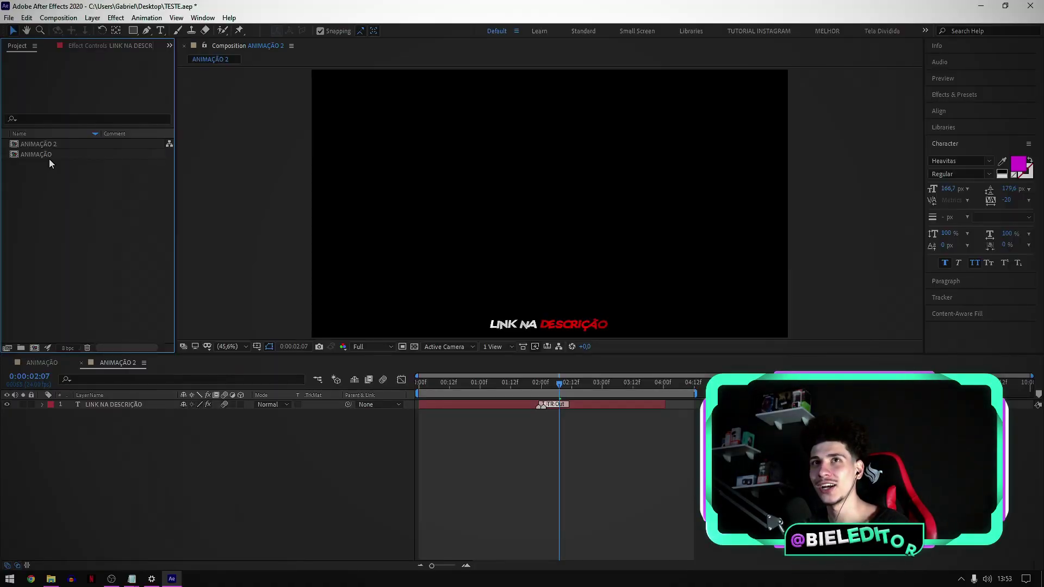
- Compare ANIMAÇÃO with ANIMAÇÃO 2 around 0:00:01:07, then save TESTE.aep
{"action": "left_click", "coordinate": [43, 363]}
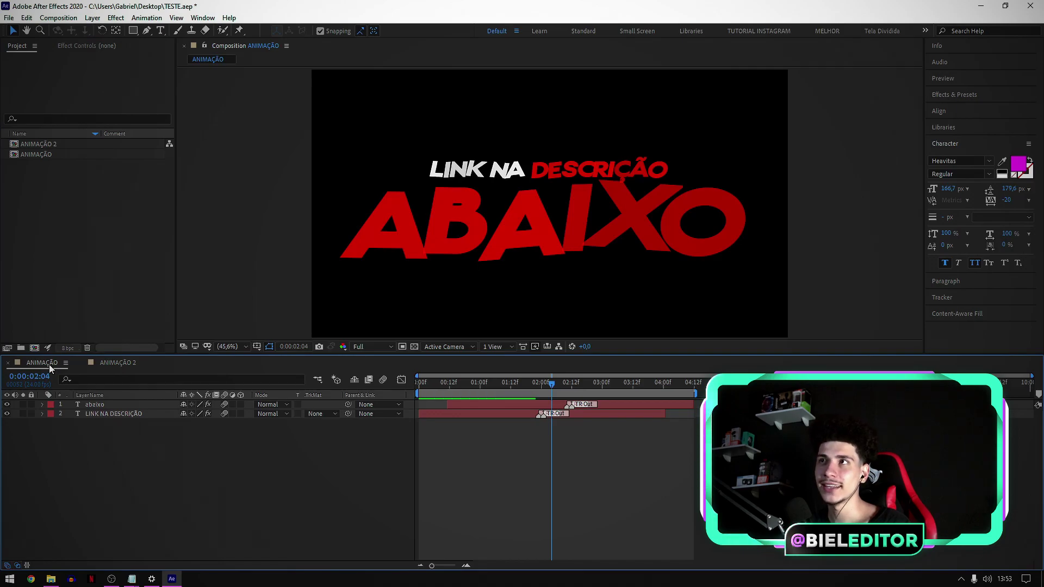
{"action": "key", "text": "space"}
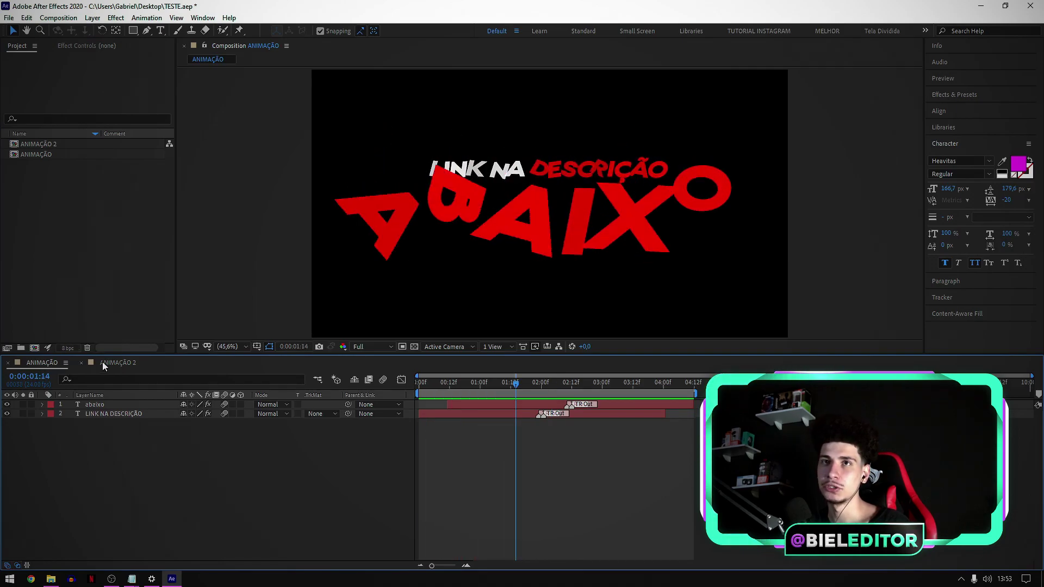
{"action": "left_click", "coordinate": [108, 363]}
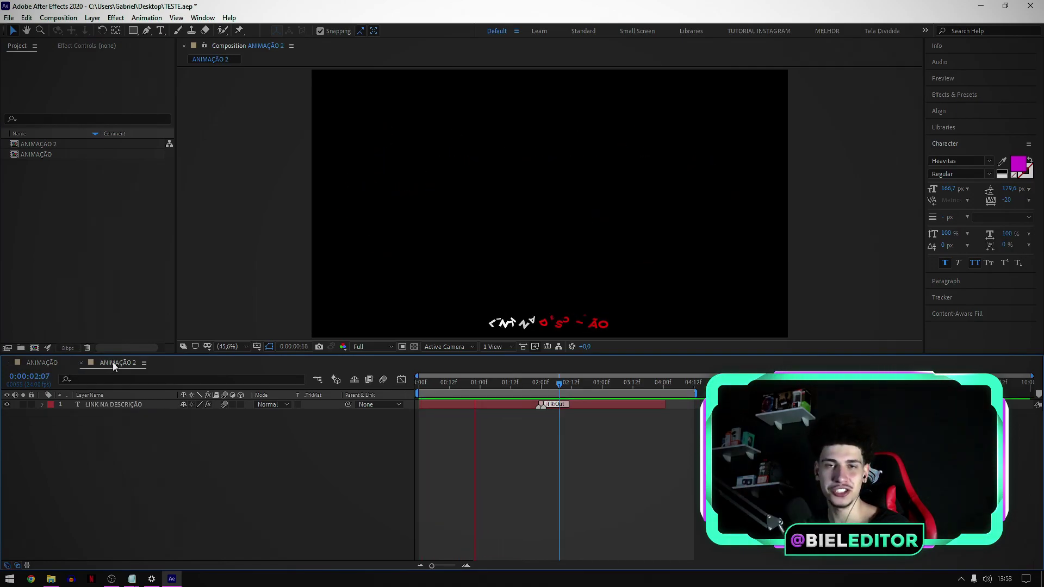
{"action": "left_click", "coordinate": [458, 405]}
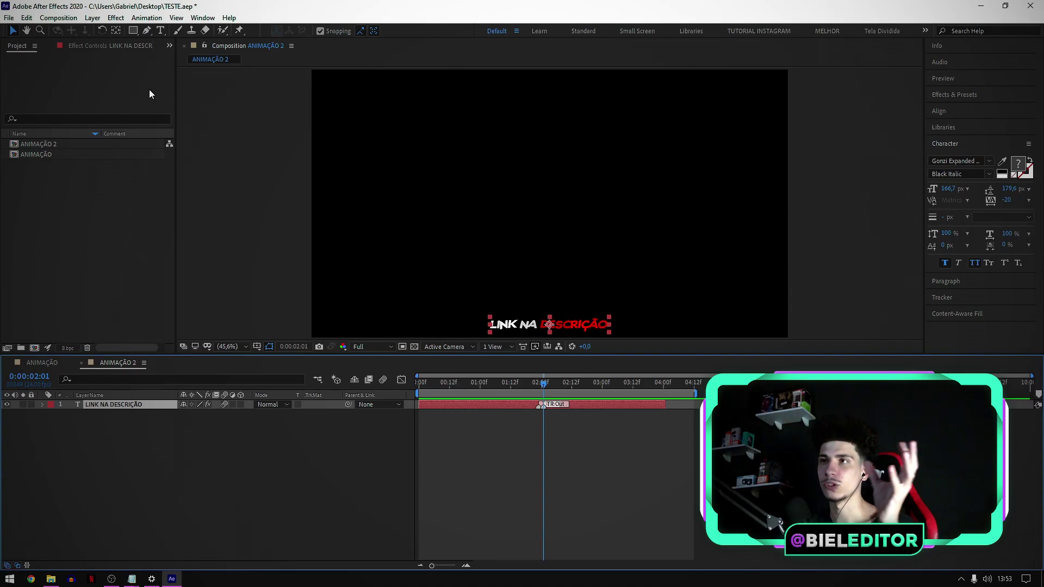
{"action": "left_click", "coordinate": [37, 368]}
{"action": "left_click", "coordinate": [120, 365]}
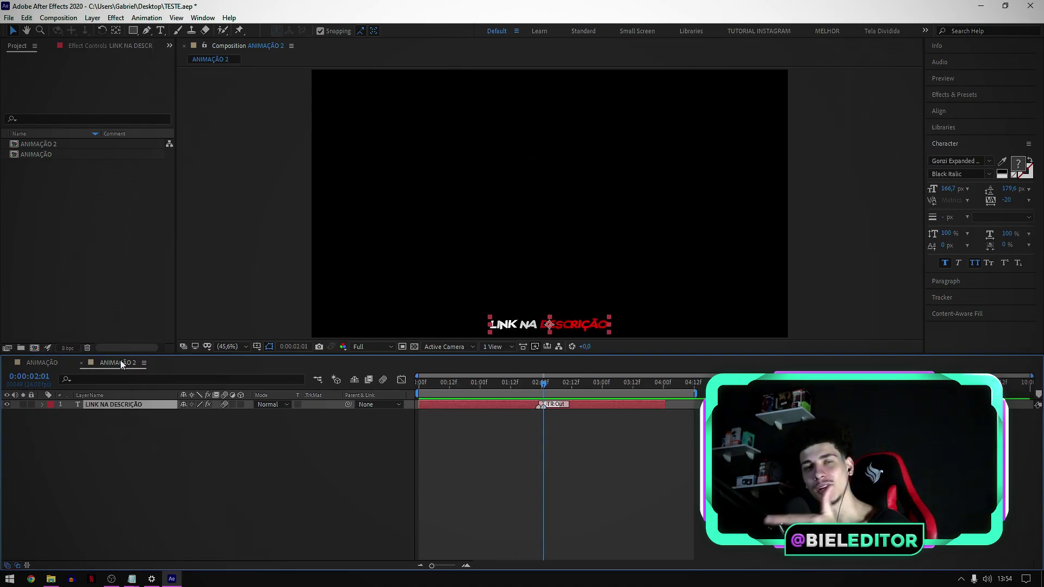
{"action": "left_click", "coordinate": [498, 385]}
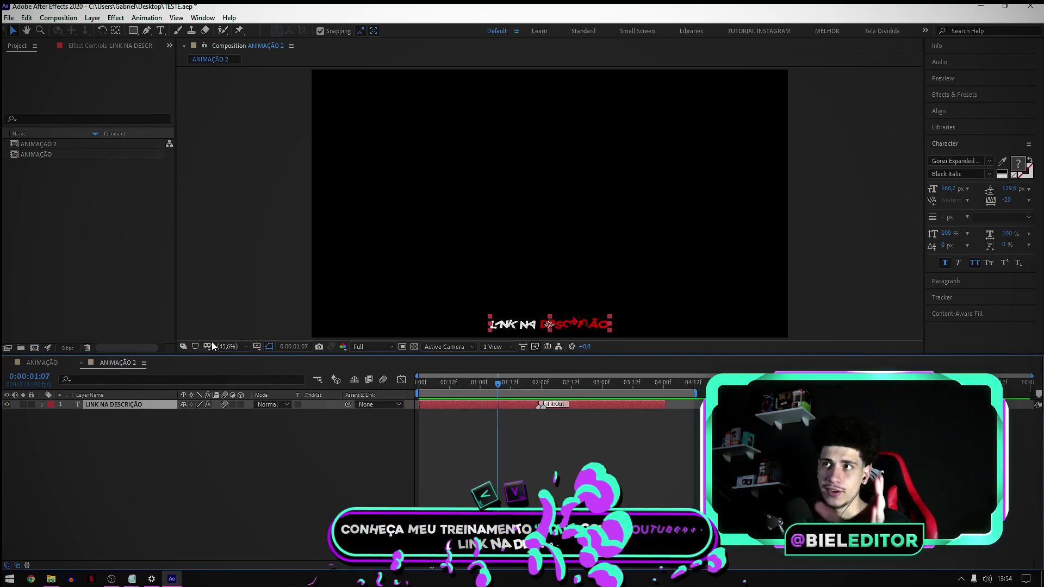
{"action": "key", "text": "ctrl+s"}
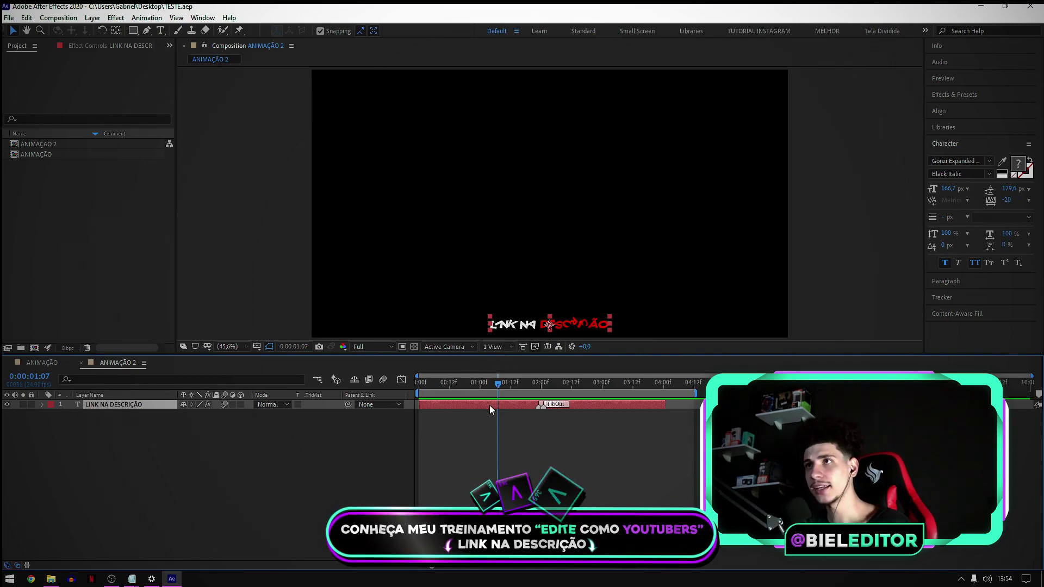
- Retype the subtitle as 'aprenda a como editar no vegas' and preview the animation
{"action": "key", "text": "ctrl+t"}
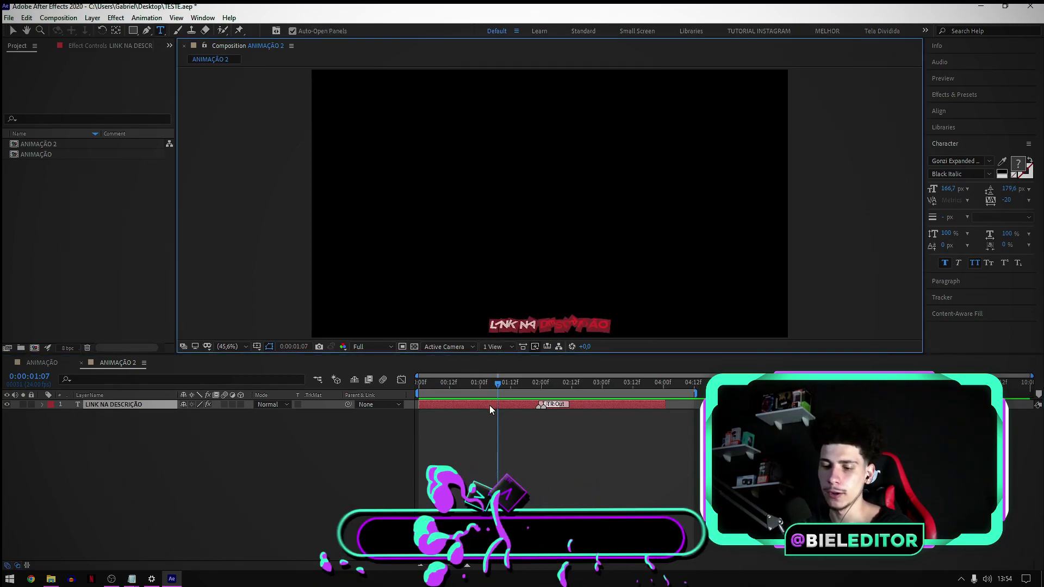
{"action": "type", "text": "aprenda a como editar"}
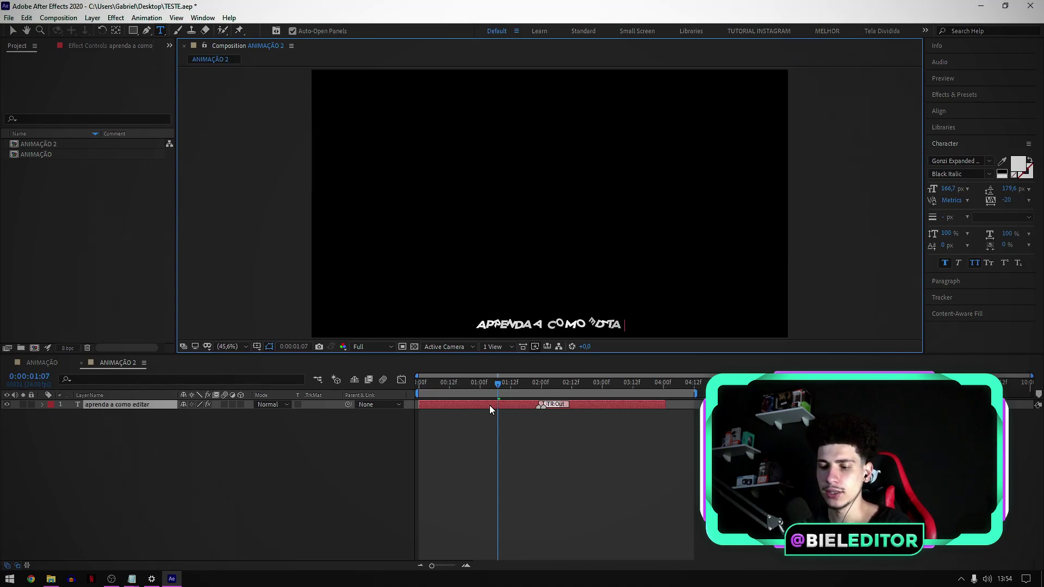
{"action": "type", "text": " no vegas"}
{"action": "key", "text": "KP_Enter"}
{"action": "key", "text": "space"}
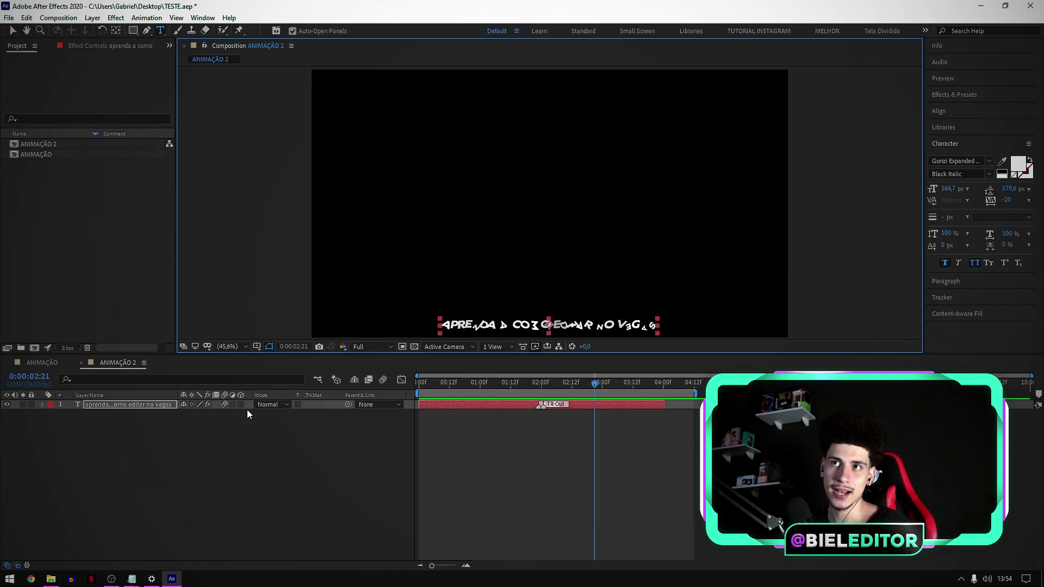
- Add ANIMAÇÃO 2 to the Render Queue and render it to LEGENDA.mov
{"action": "key", "text": "ctrl+m"}
{"action": "key", "text": "Return"}
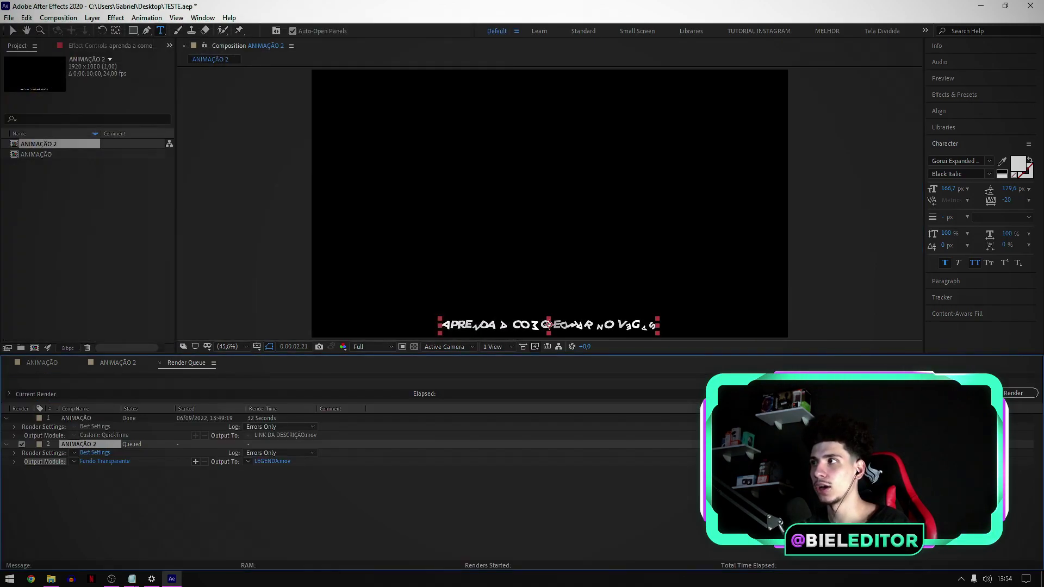
{"action": "left_click", "coordinate": [1010, 393]}
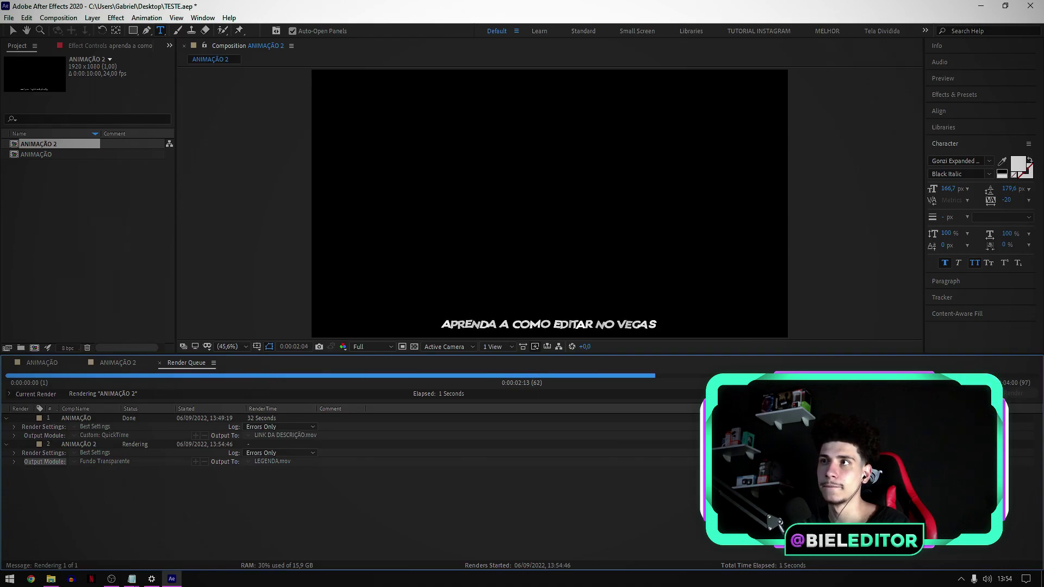